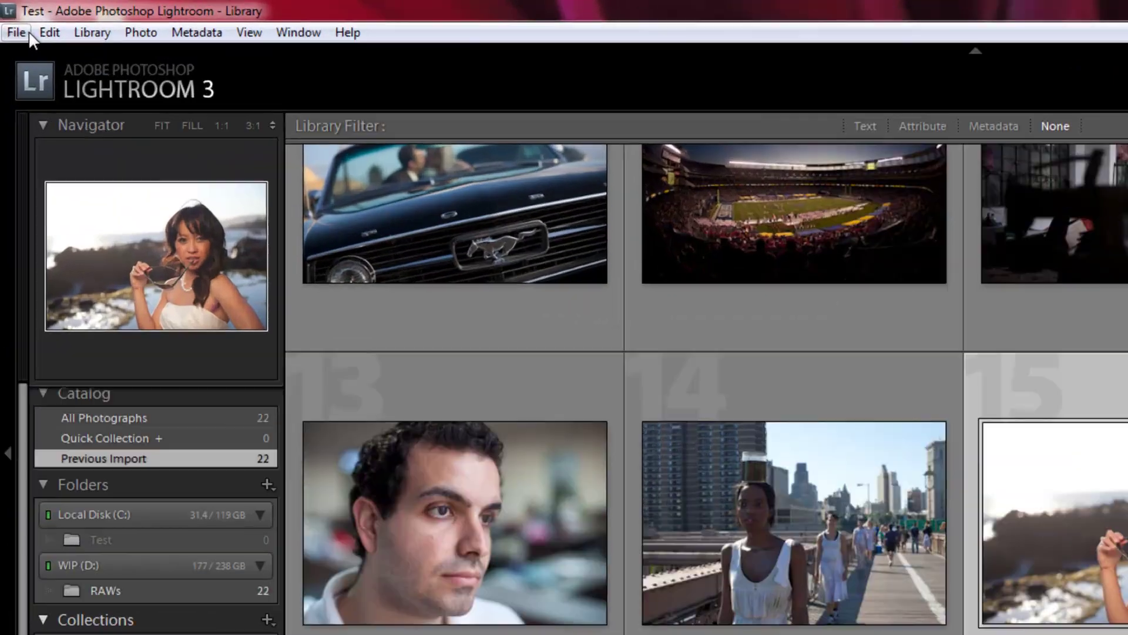
# Step: Open the Watermark Editor, switch to Graphic style, and pick the 850px-landscape-stamp-overlay logo
pyautogui.click(49, 32)
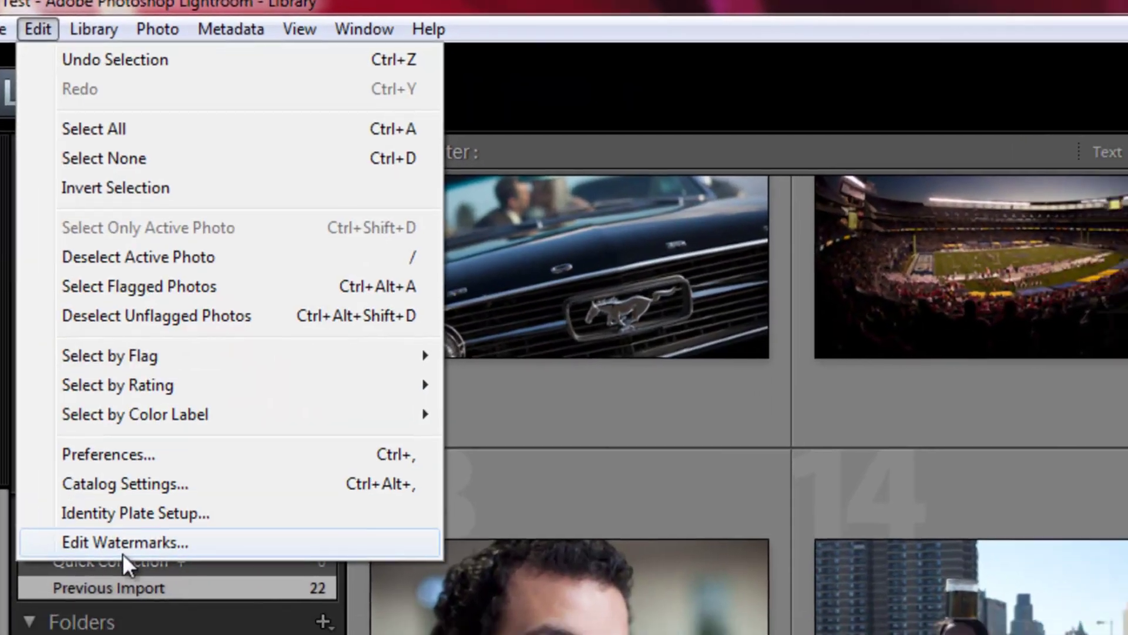
pyautogui.click(89, 400)
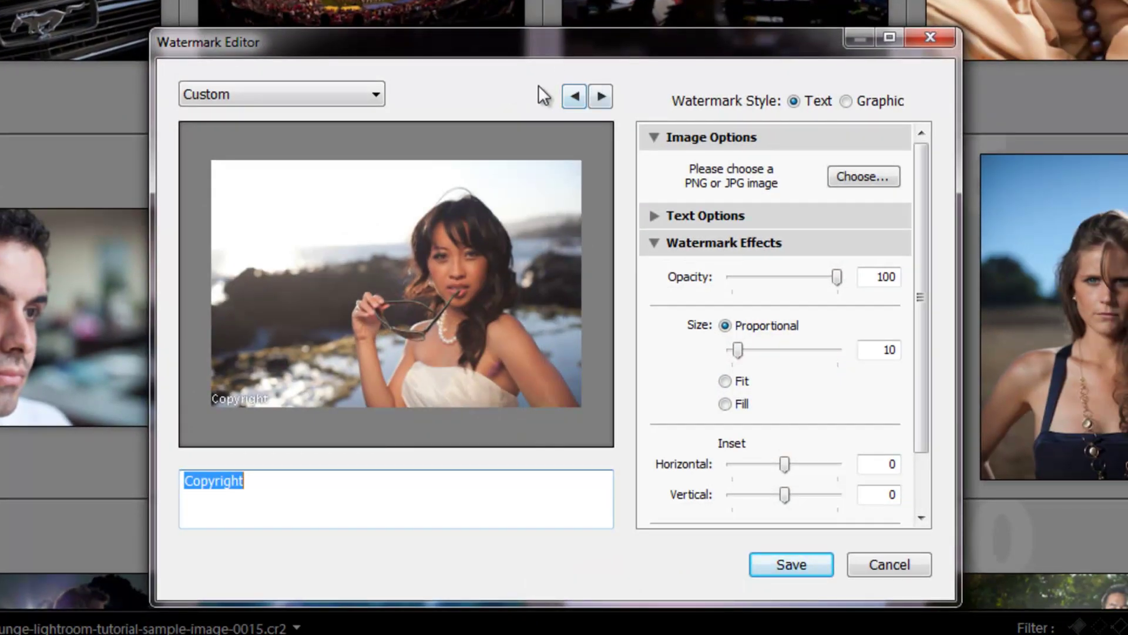
pyautogui.click(847, 101)
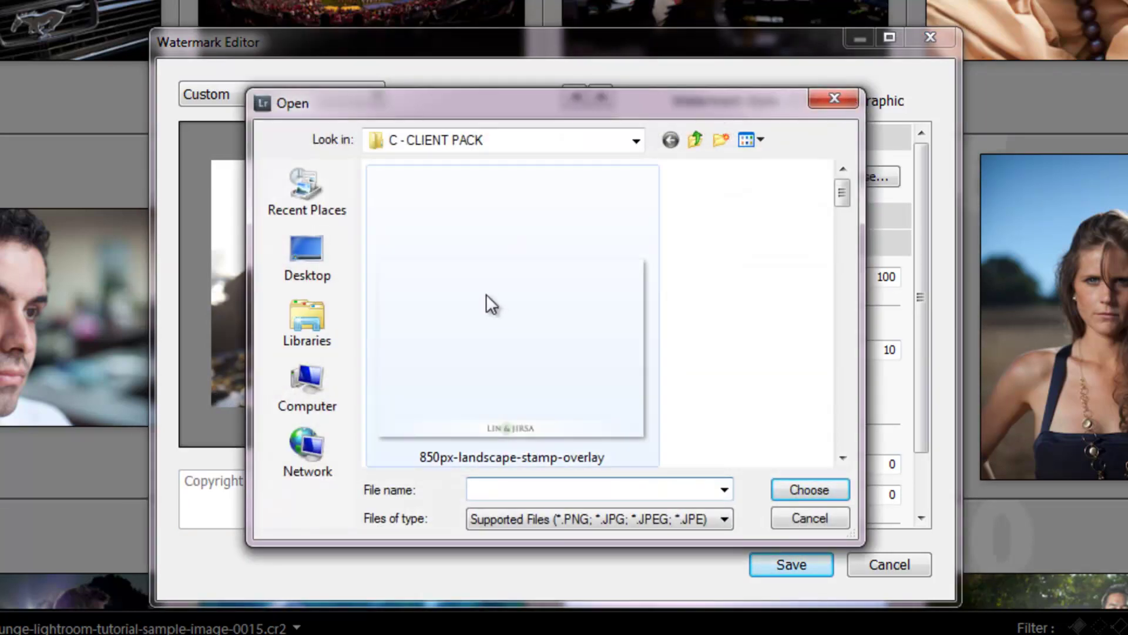
pyautogui.moveTo(599, 102); pyautogui.dragTo(1022, 90)
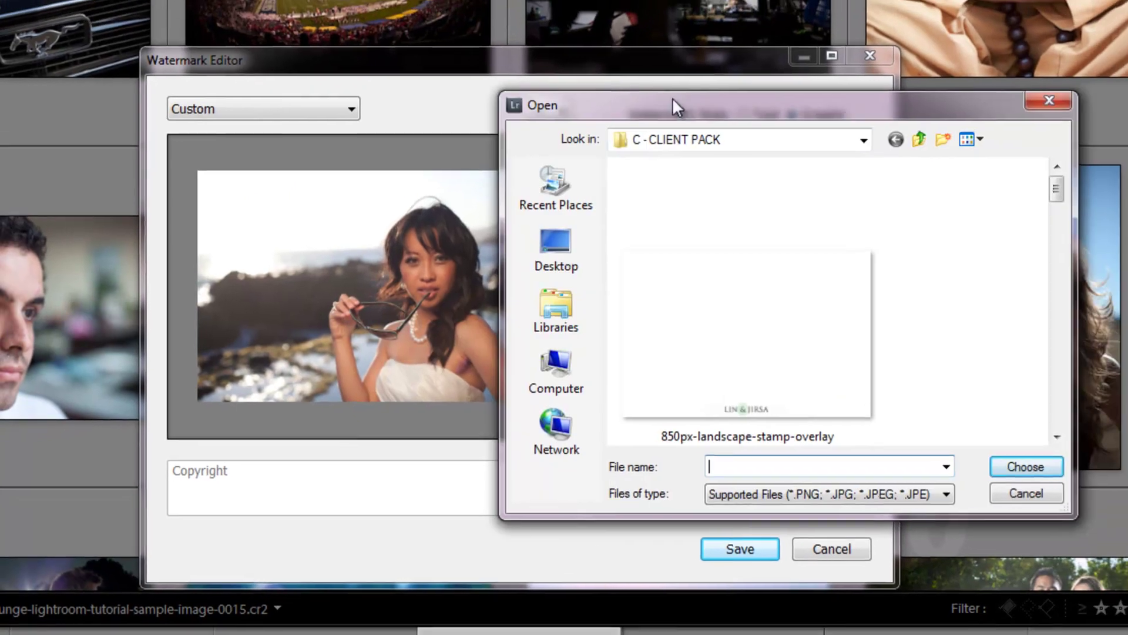
pyautogui.moveTo(740, 90); pyautogui.dragTo(326, 114)
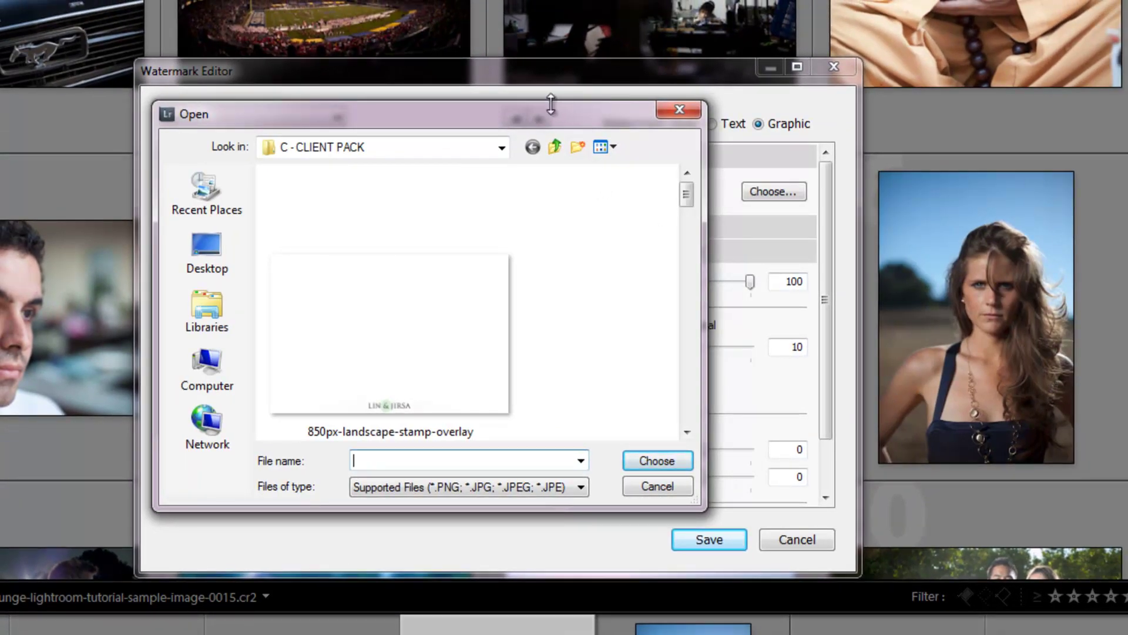
pyautogui.moveTo(551, 104); pyautogui.dragTo(865, 92)
pyautogui.click(834, 228)
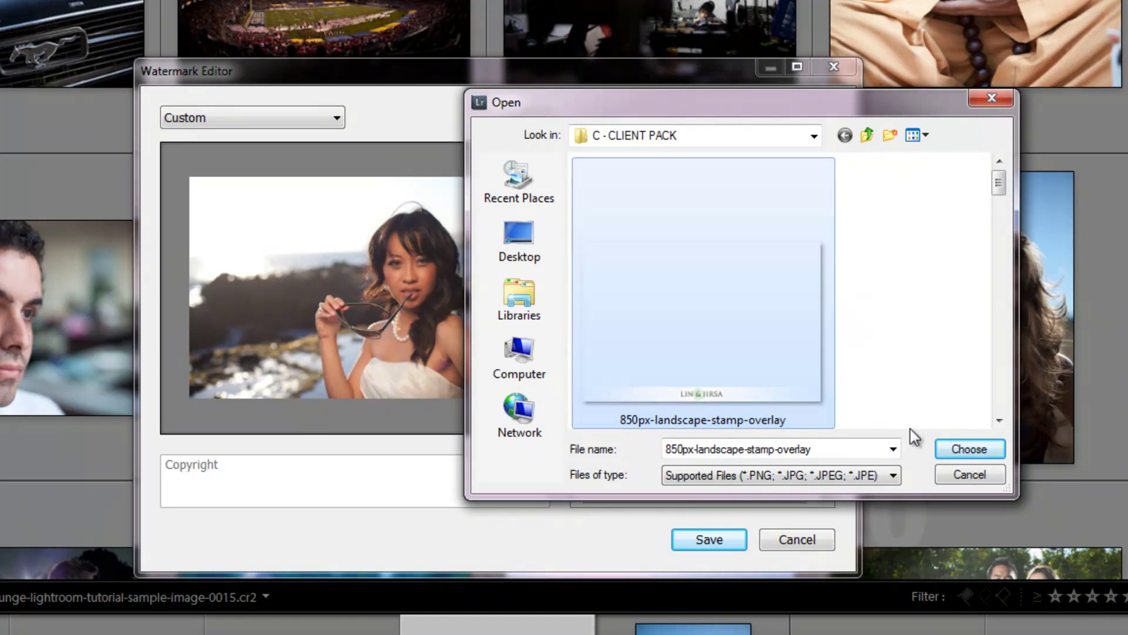
# Step: Confirm the 850px-landscape-stamp-overlay logo as the watermark, peek at Text Options, keep opacity at 100
pyautogui.click(964, 450)
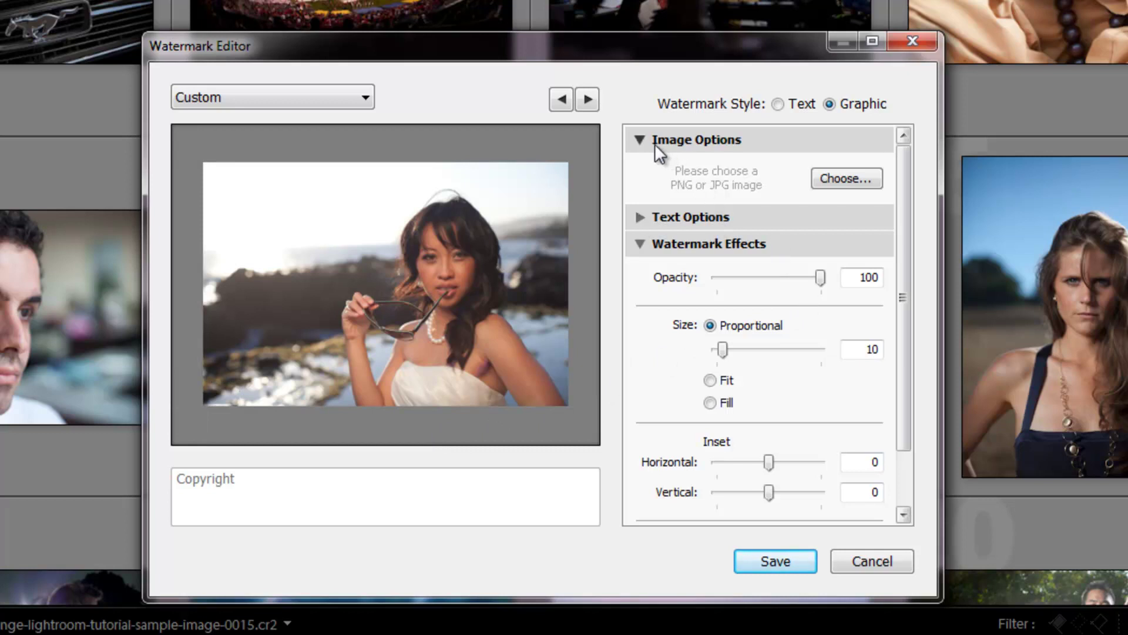
pyautogui.click(642, 217)
pyautogui.moveTo(900, 230); pyautogui.dragTo(900, 245)
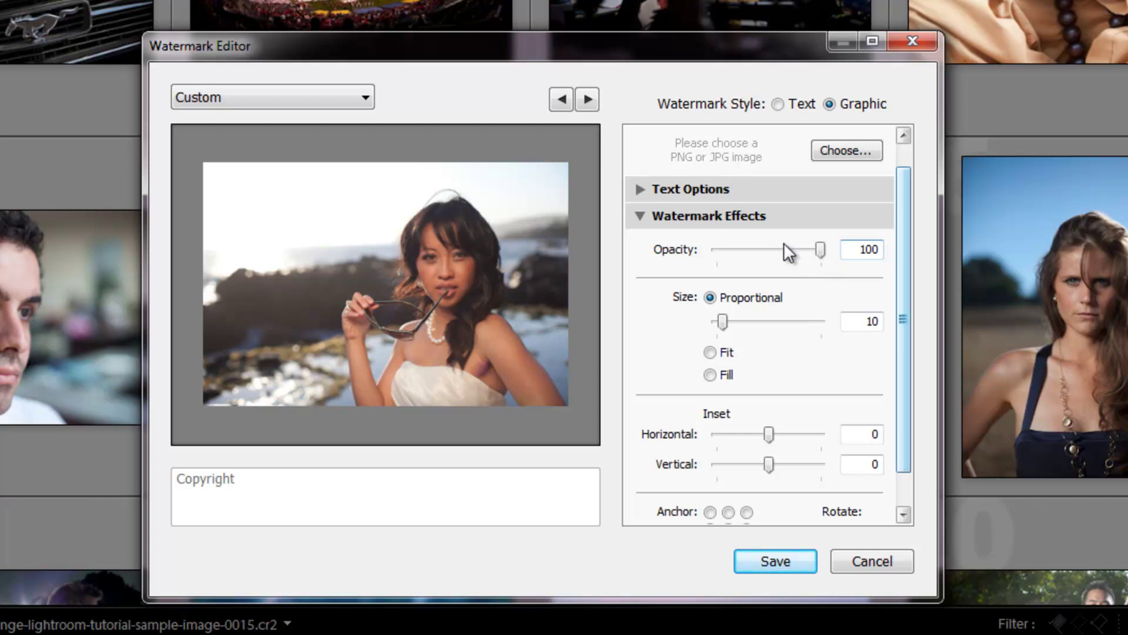
pyautogui.moveTo(773, 248)
pyautogui.mouseDown()
pyautogui.moveTo(696, 254)
pyautogui.moveTo(788, 260)
pyautogui.mouseUp()
# Step: Enter watermark size 100, then change the sizing from Fit to Fill
pyautogui.doubleClick(869, 322)
pyautogui.write('100')
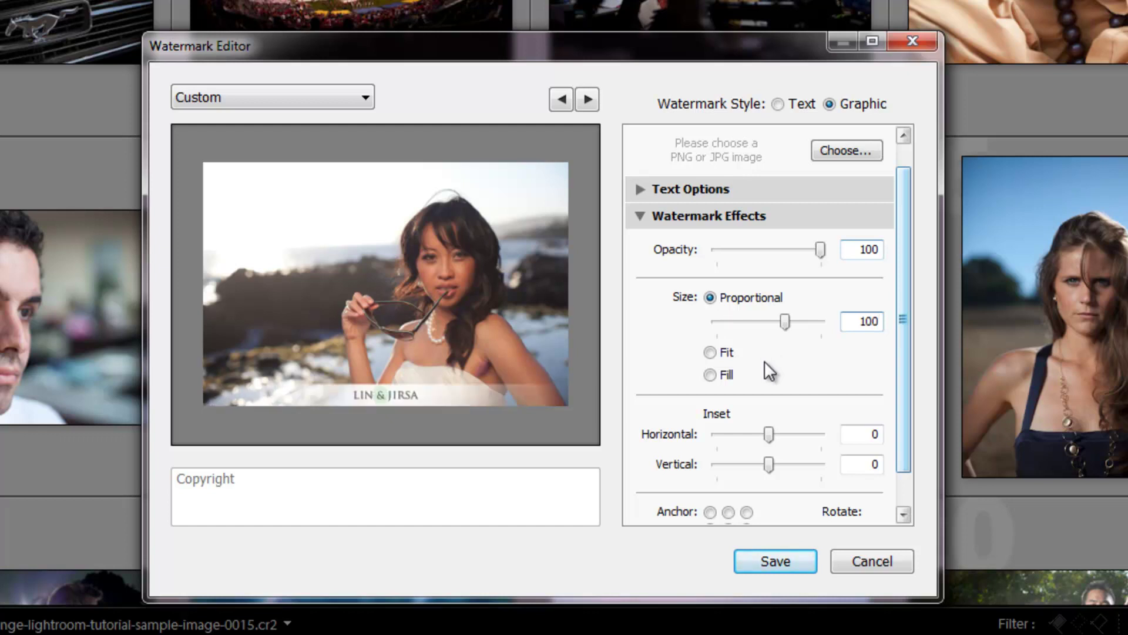
pyautogui.moveTo(386, 283)
pyautogui.moveTo(275, 409)
pyautogui.click(716, 352)
pyautogui.click(716, 379)
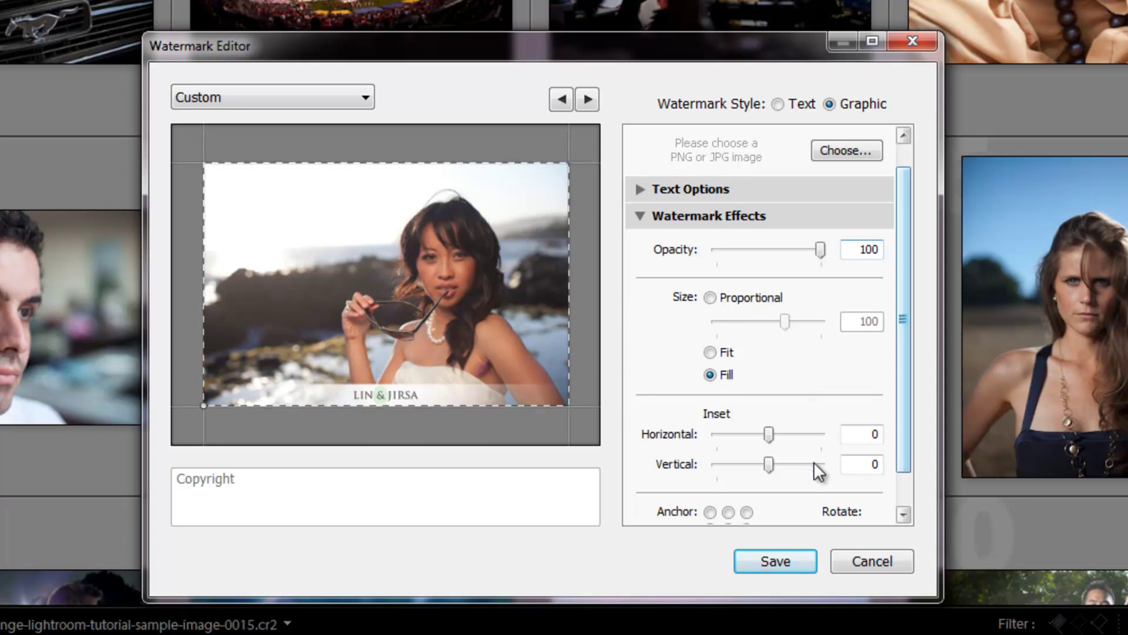
pyautogui.scroll(-2, 915, 316)
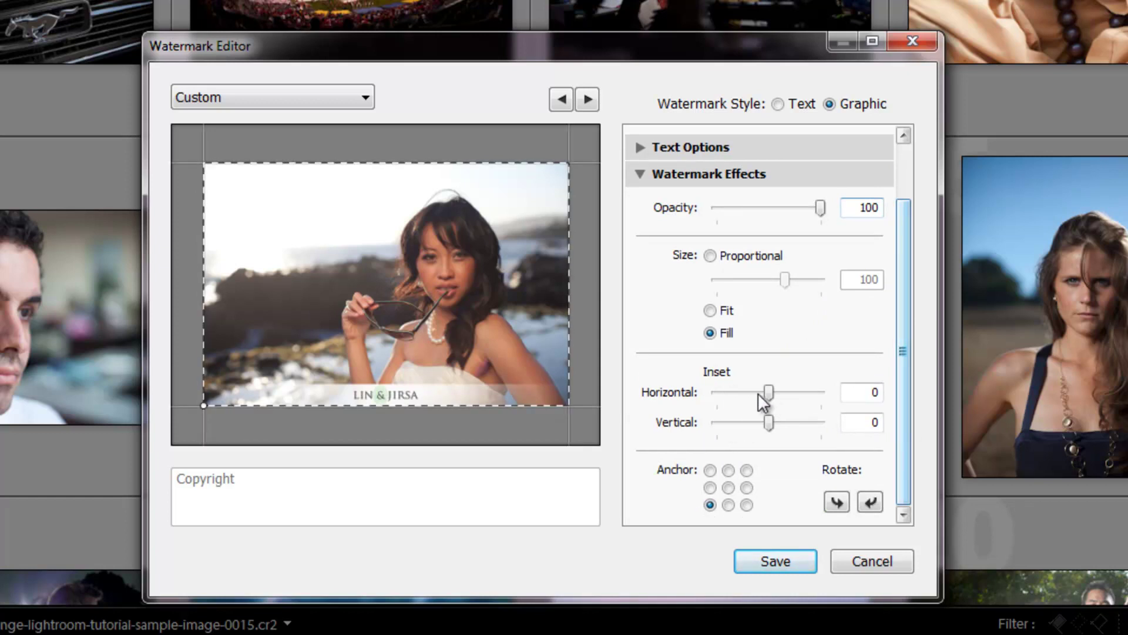
# Step: Anchor the watermark at the centre, leaving the horizontal and vertical insets at 0
pyautogui.moveTo(766, 388)
pyautogui.mouseDown()
pyautogui.moveTo(822, 402)
pyautogui.moveTo(774, 408)
pyautogui.mouseUp()
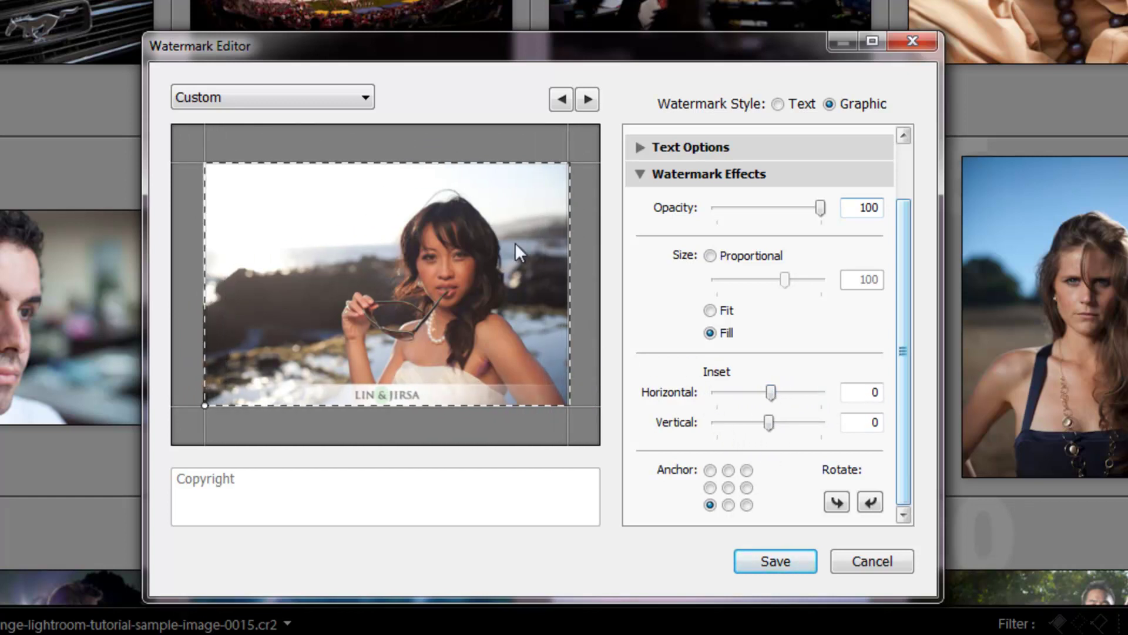
pyautogui.moveTo(775, 398); pyautogui.dragTo(773, 395)
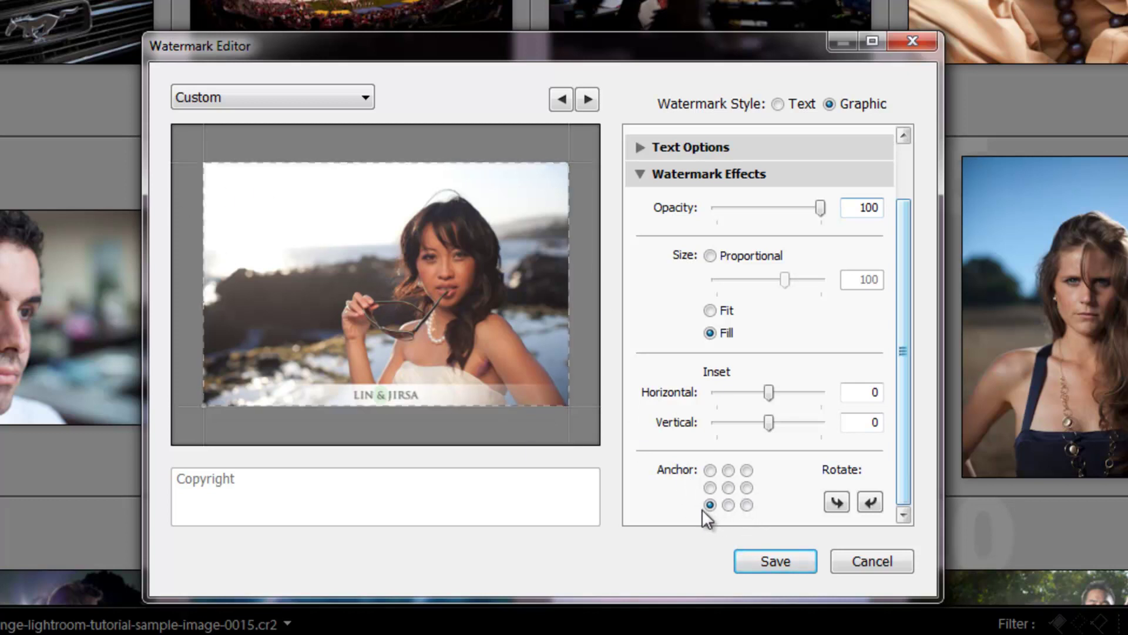
pyautogui.click(728, 487)
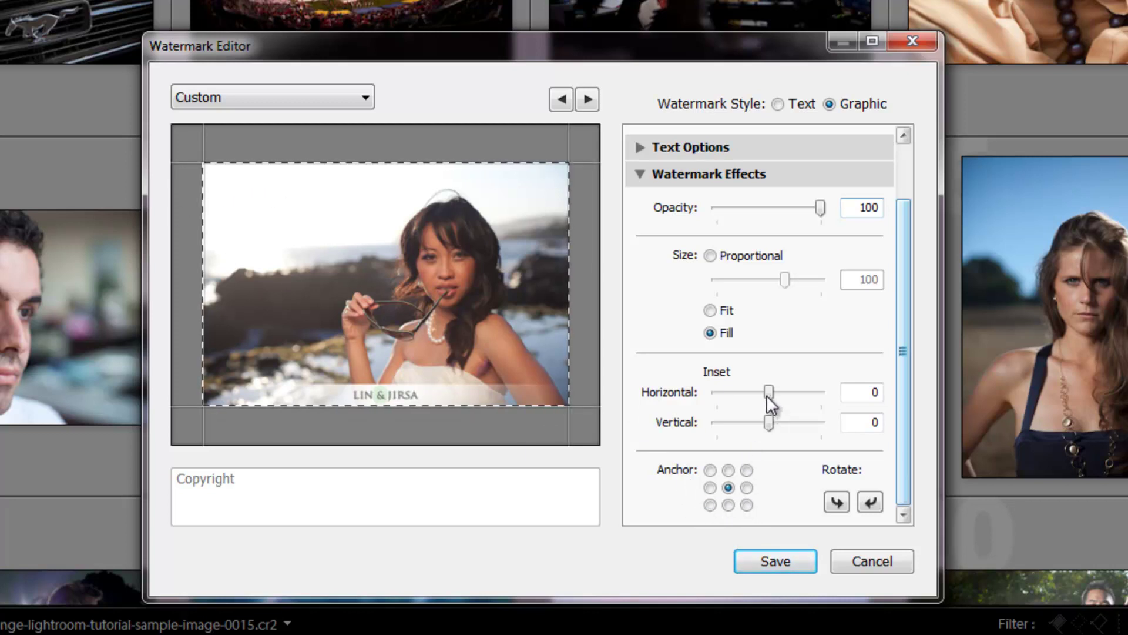
pyautogui.moveTo(766, 392)
pyautogui.mouseDown()
pyautogui.moveTo(805, 405)
pyautogui.moveTo(769, 403)
pyautogui.moveTo(780, 429)
pyautogui.moveTo(806, 429)
pyautogui.moveTo(758, 434)
pyautogui.moveTo(821, 440)
pyautogui.moveTo(735, 445)
pyautogui.moveTo(779, 445)
pyautogui.mouseUp()
pyautogui.write('0')
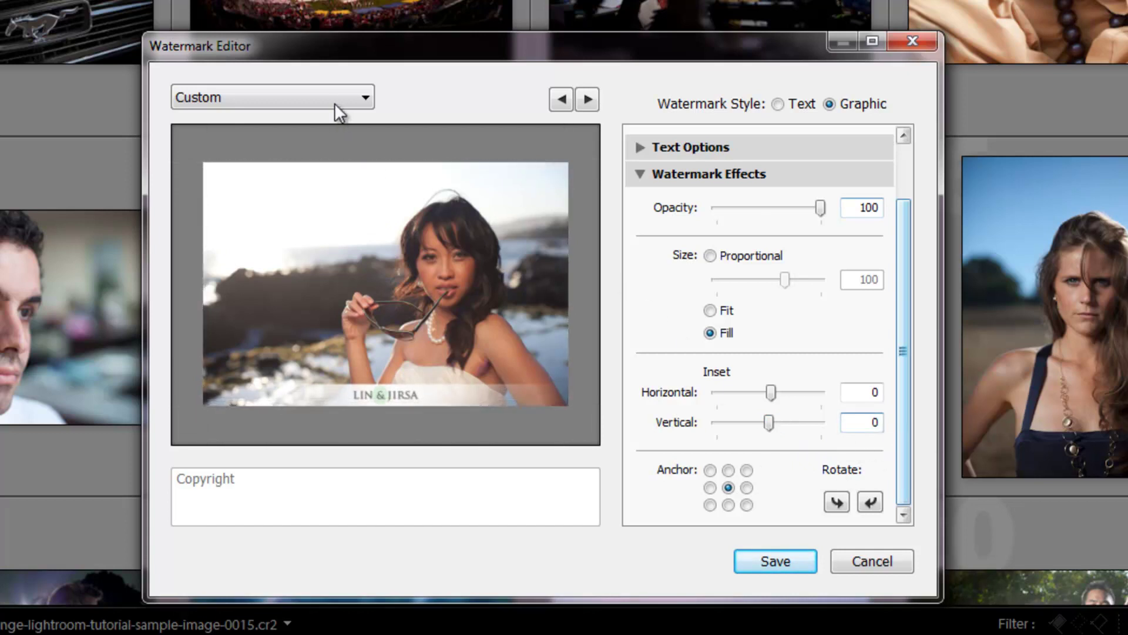
# Step: Save the current watermark settings as a new preset named 'LJP Horizontal Stamp2'
pyautogui.click(335, 102)
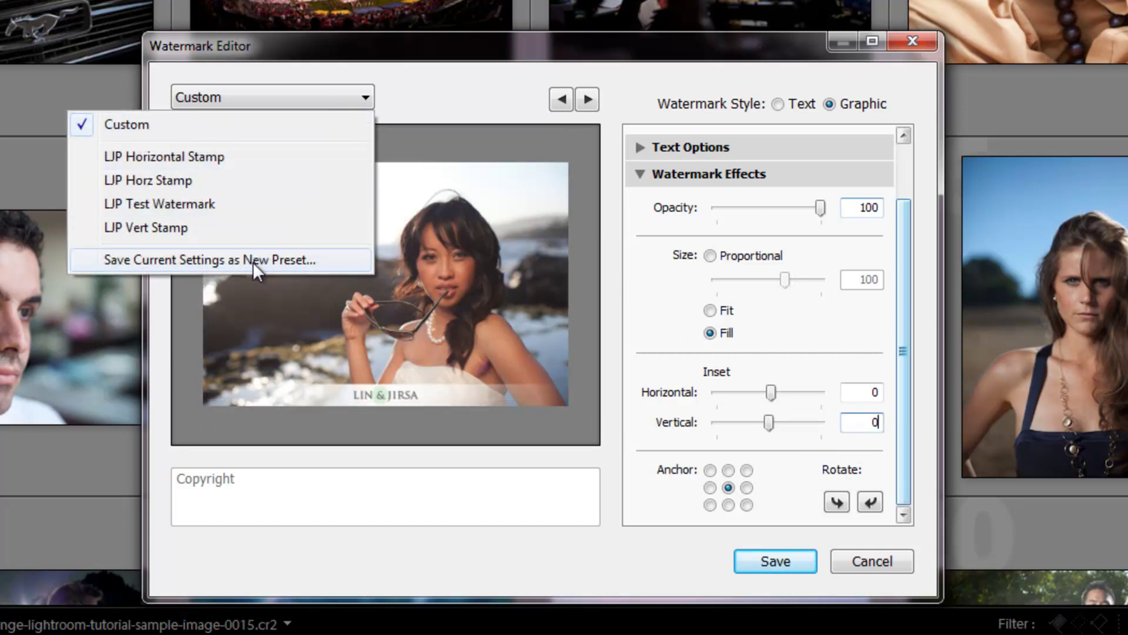
pyautogui.click(253, 262)
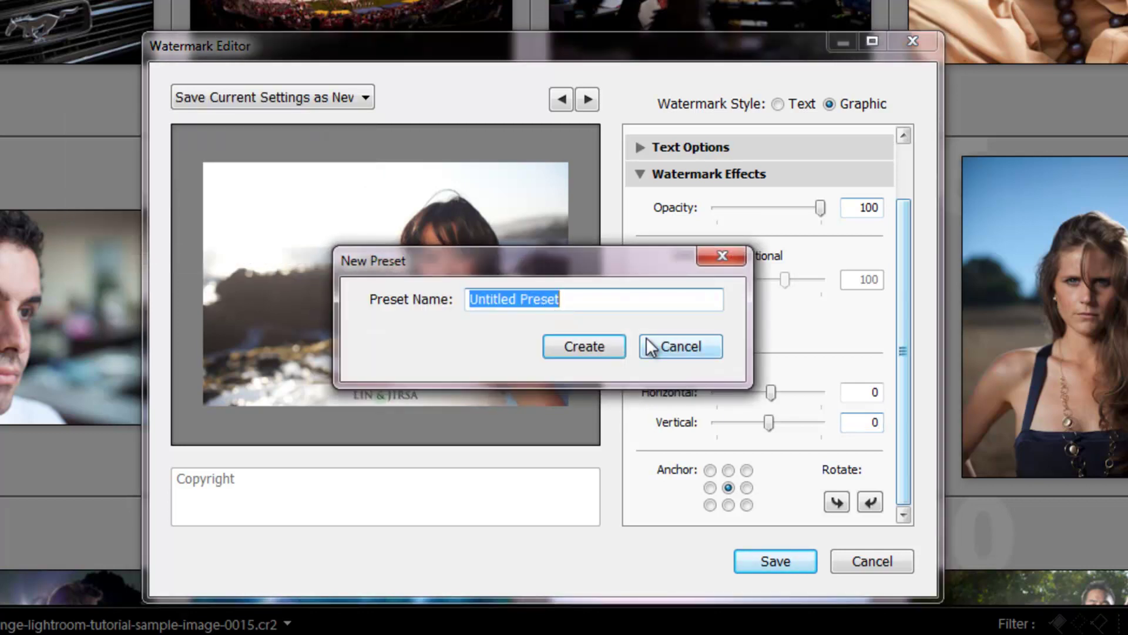
pyautogui.write('LJP Horizontal Stamp')
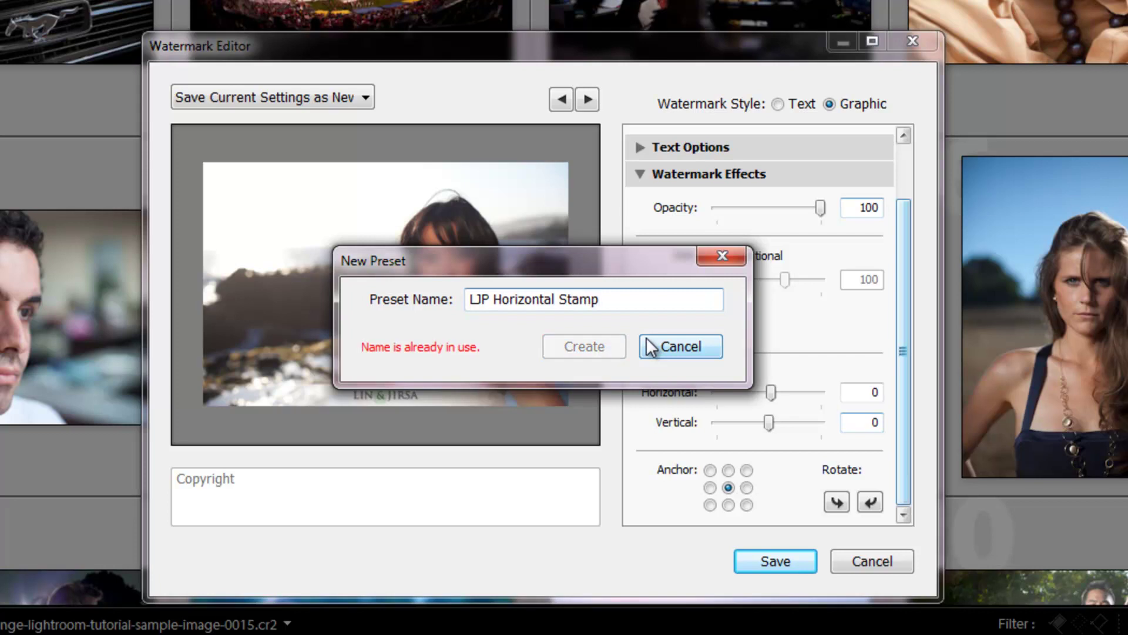
pyautogui.write('2')
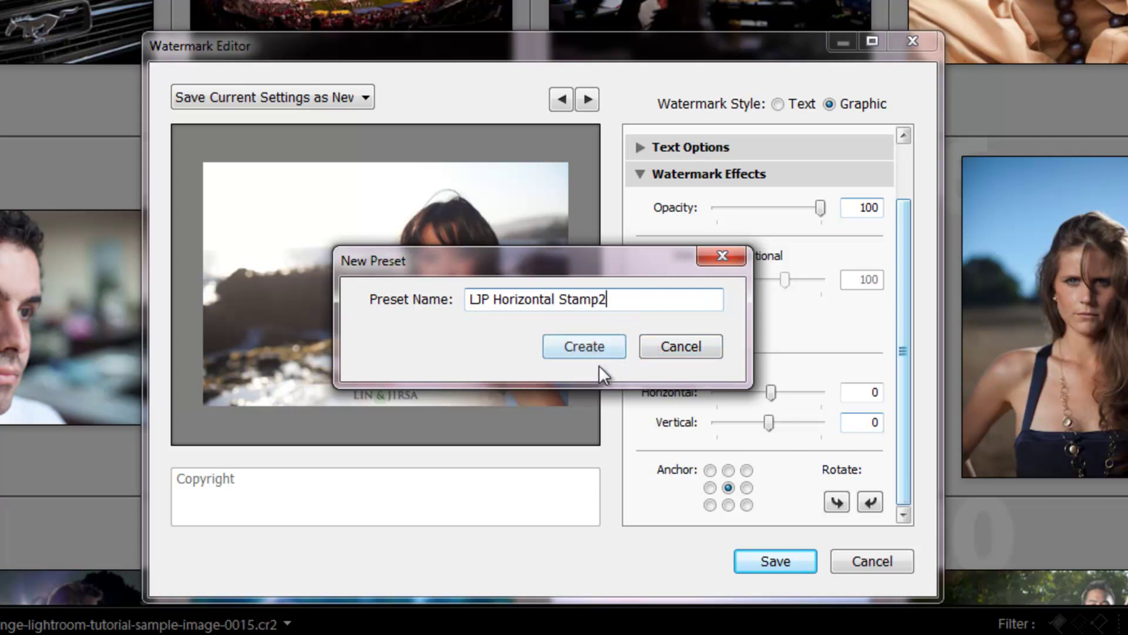
pyautogui.click(595, 349)
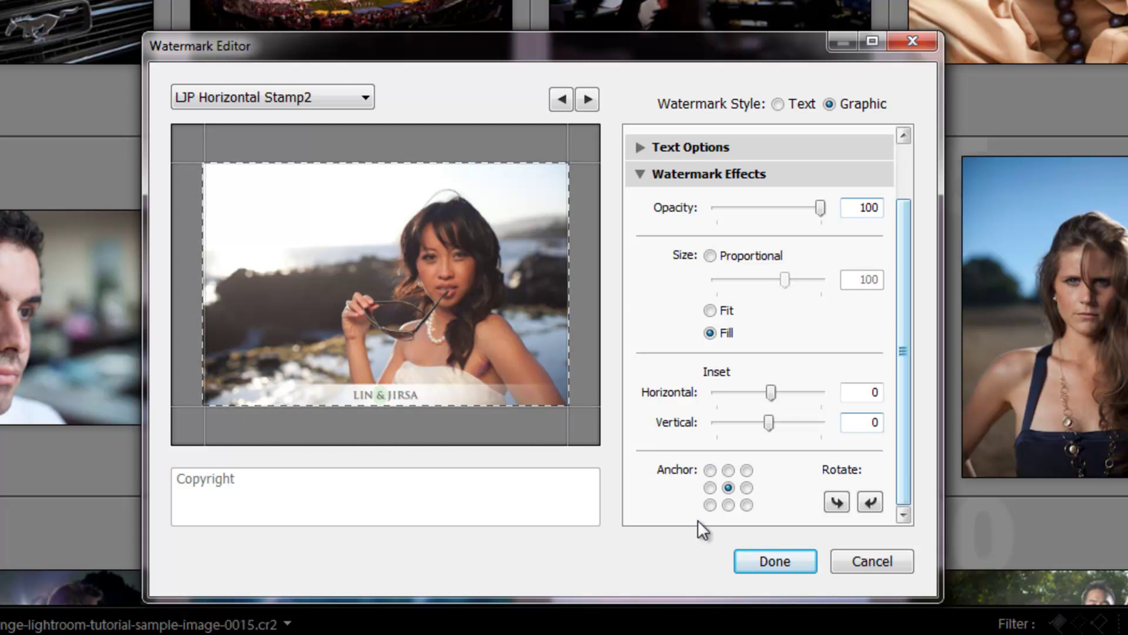
# Step: Reopen the Watermark Editor for the portrait, load LJP Horizontal Stamp2, and set Proportional sizing
pyautogui.click(887, 560)
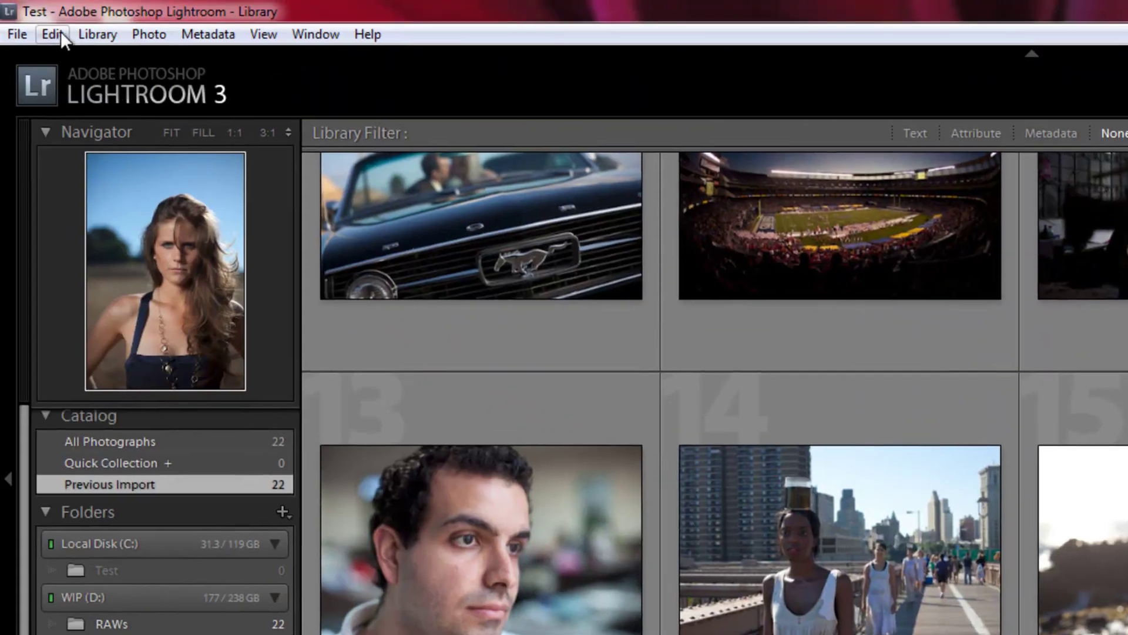
pyautogui.click(55, 32)
pyautogui.click(71, 436)
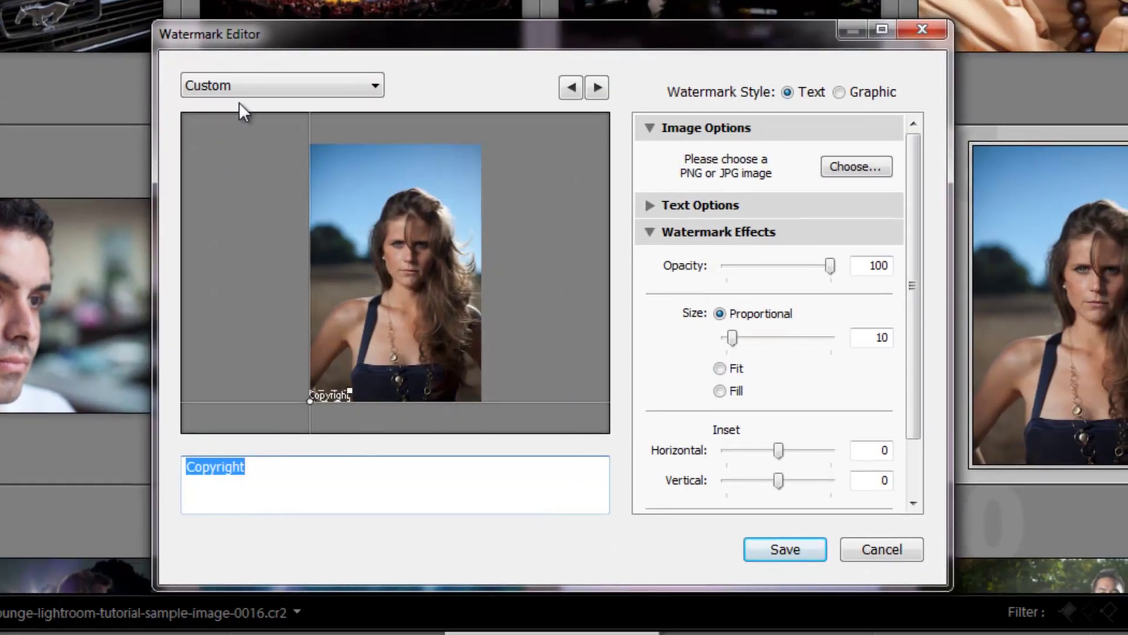
pyautogui.click(243, 86)
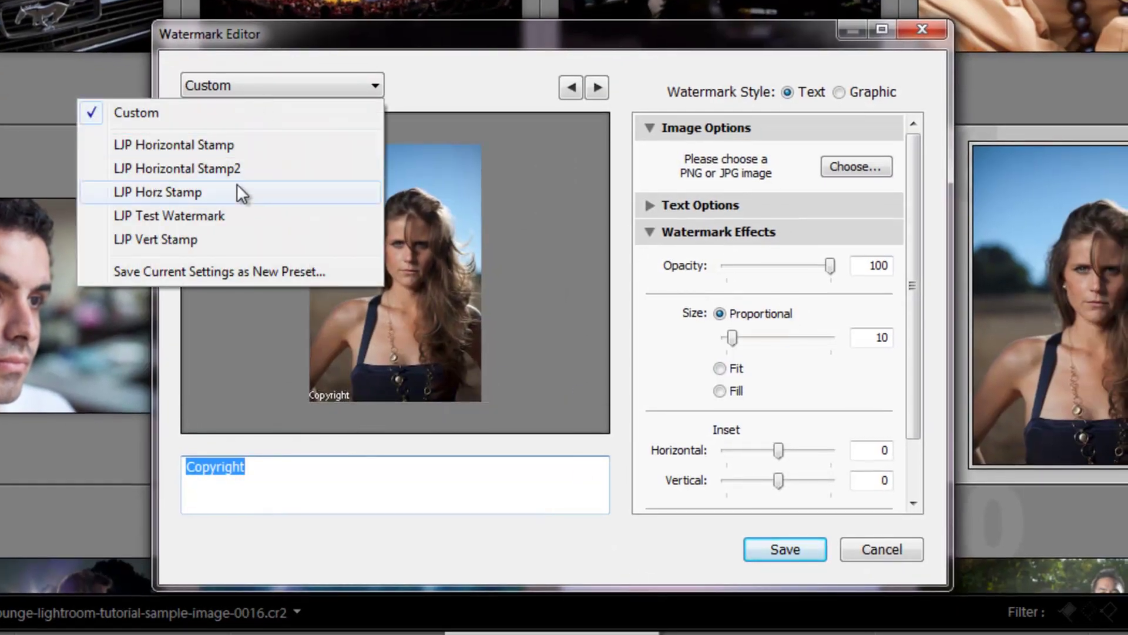
pyautogui.click(239, 169)
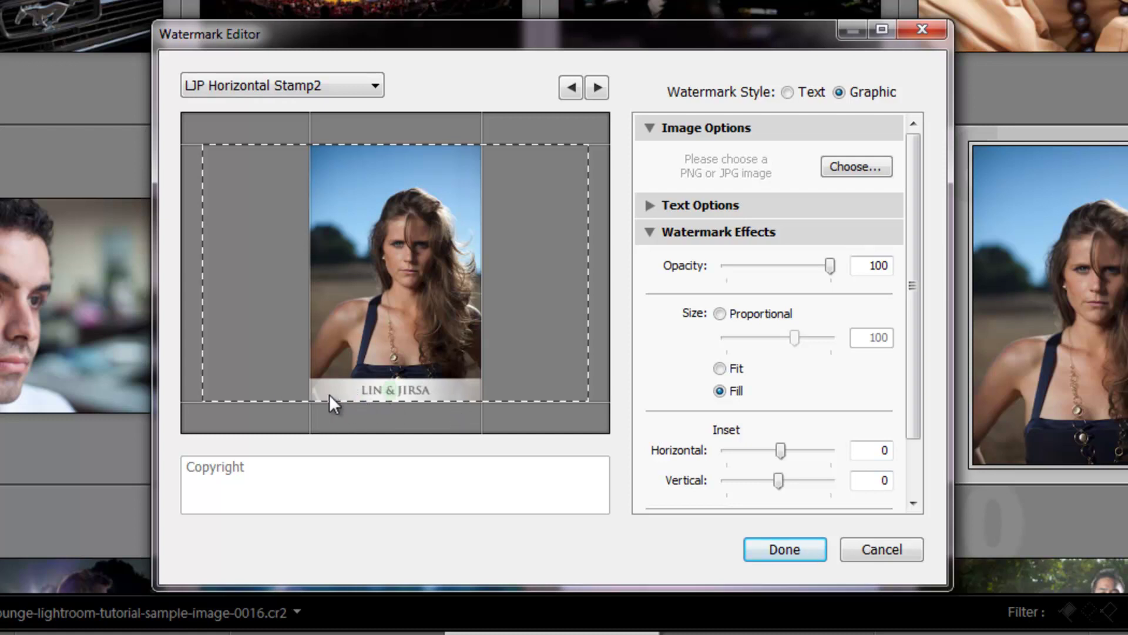
pyautogui.click(721, 313)
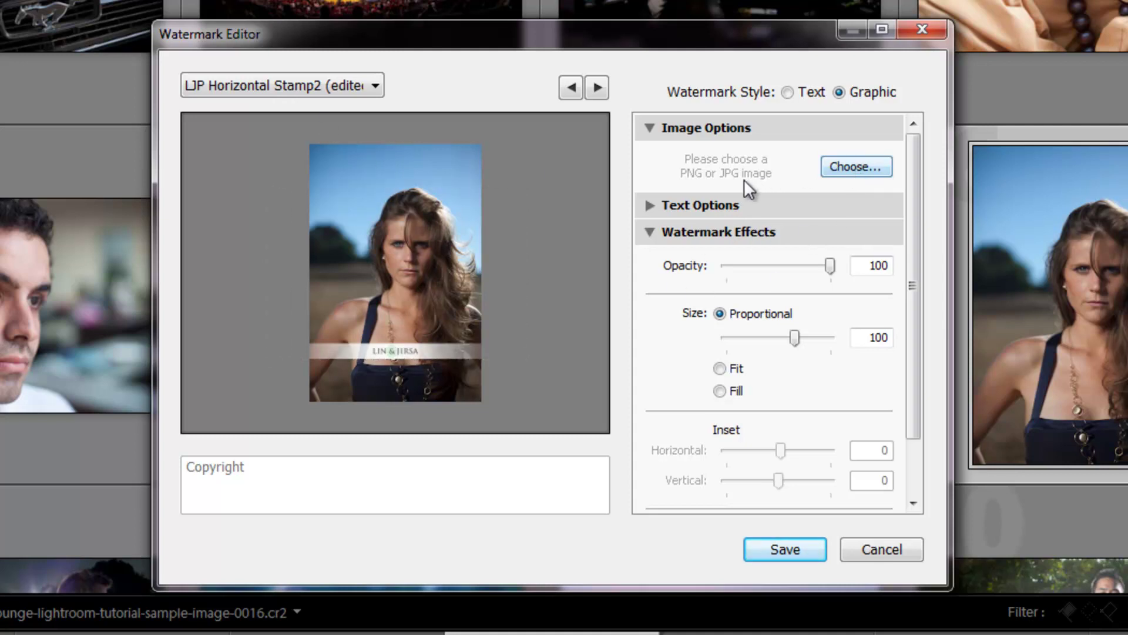
# Step: Keep the watermark at Proportional size and anchor it at the bottom centre
pyautogui.click(720, 368)
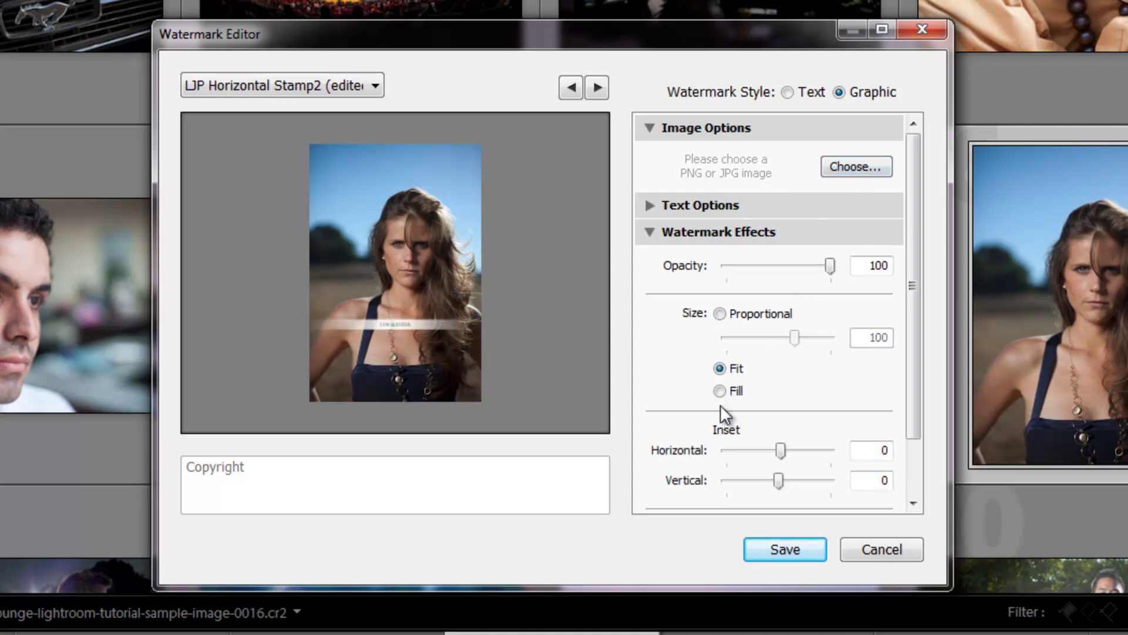
pyautogui.click(722, 391)
pyautogui.click(721, 314)
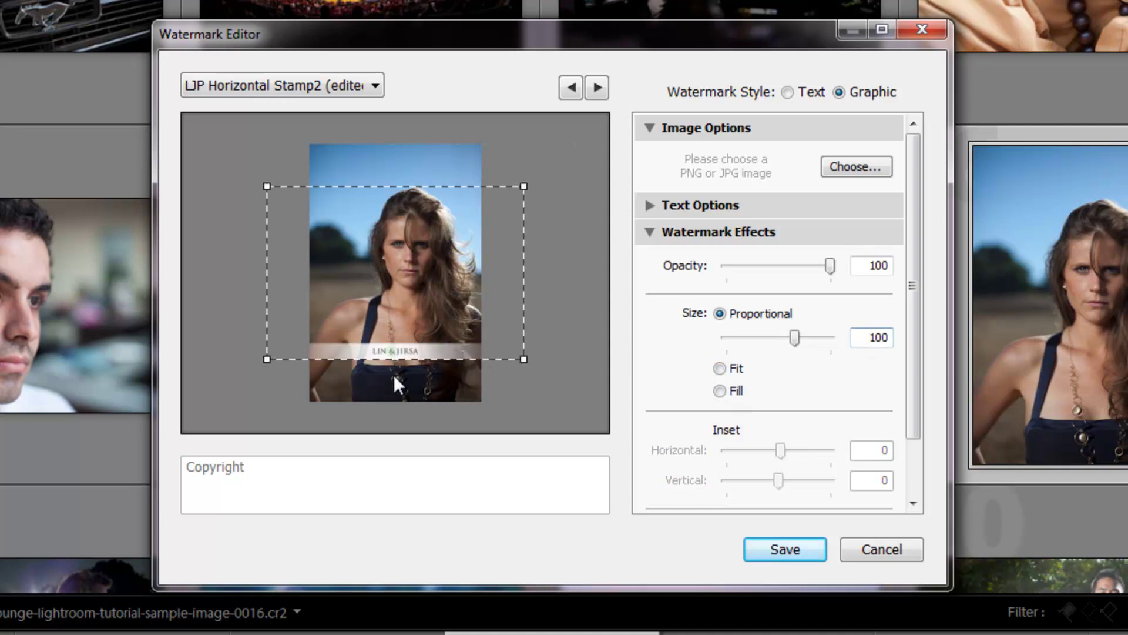
pyautogui.moveTo(909, 348); pyautogui.dragTo(899, 444)
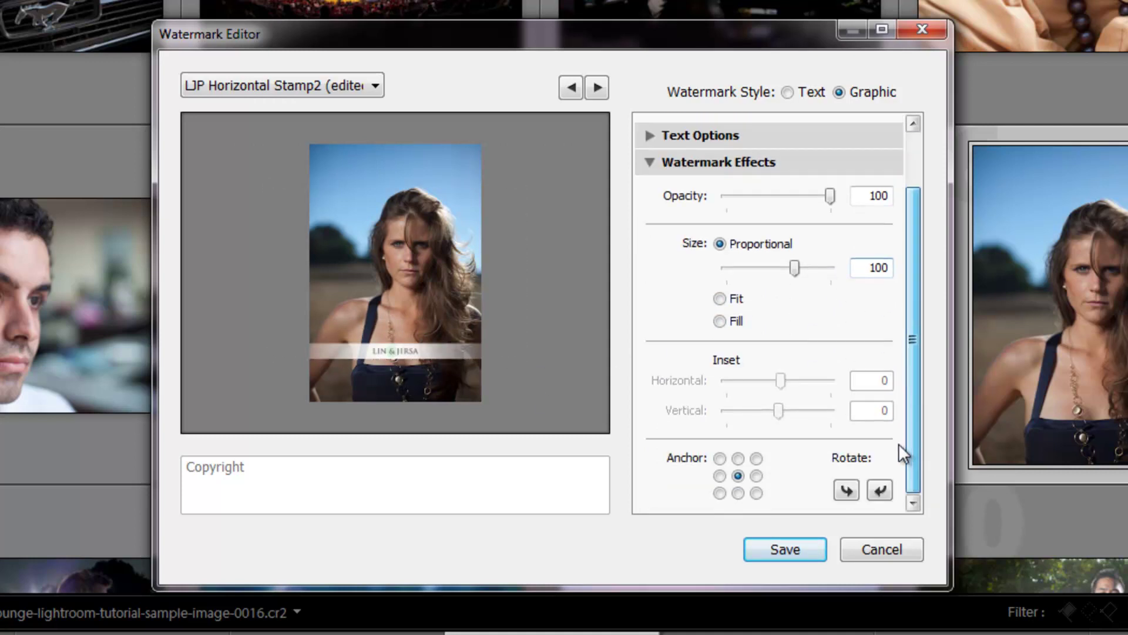
pyautogui.click(737, 498)
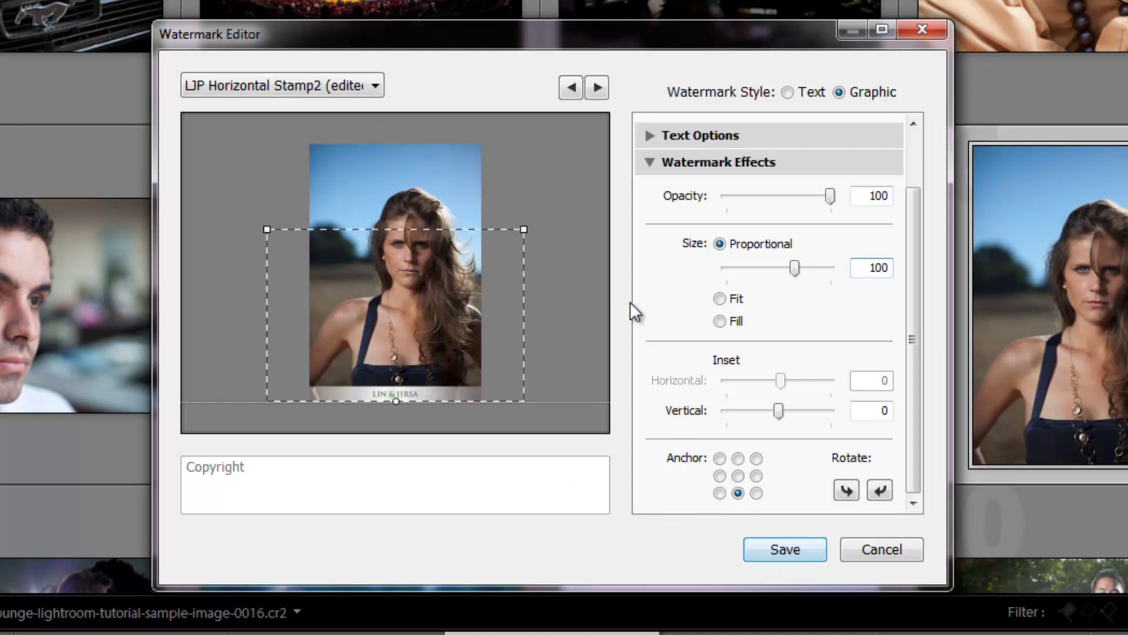
# Step: Update the 'LJP Horizontal Stamp2' preset with these settings and close the editor
pyautogui.click(352, 94)
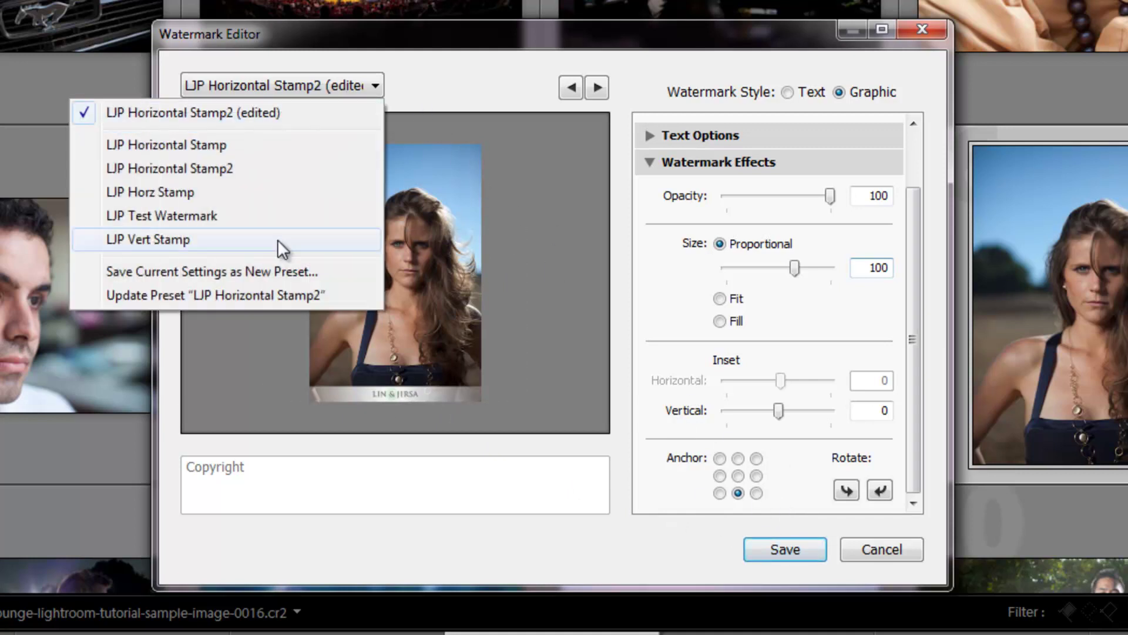
pyautogui.click(258, 297)
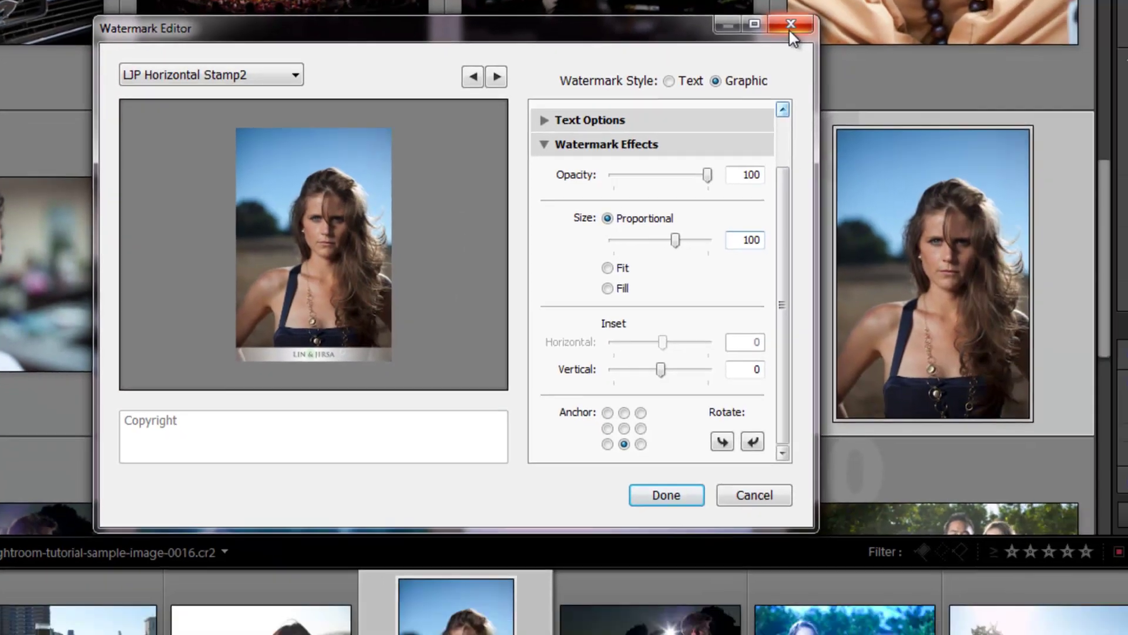
pyautogui.click(789, 31)
# Step: Export the selected photos using the LJP Websized Unstamped preset, with the Desktop as destination
pyautogui.rightClick(716, 224)
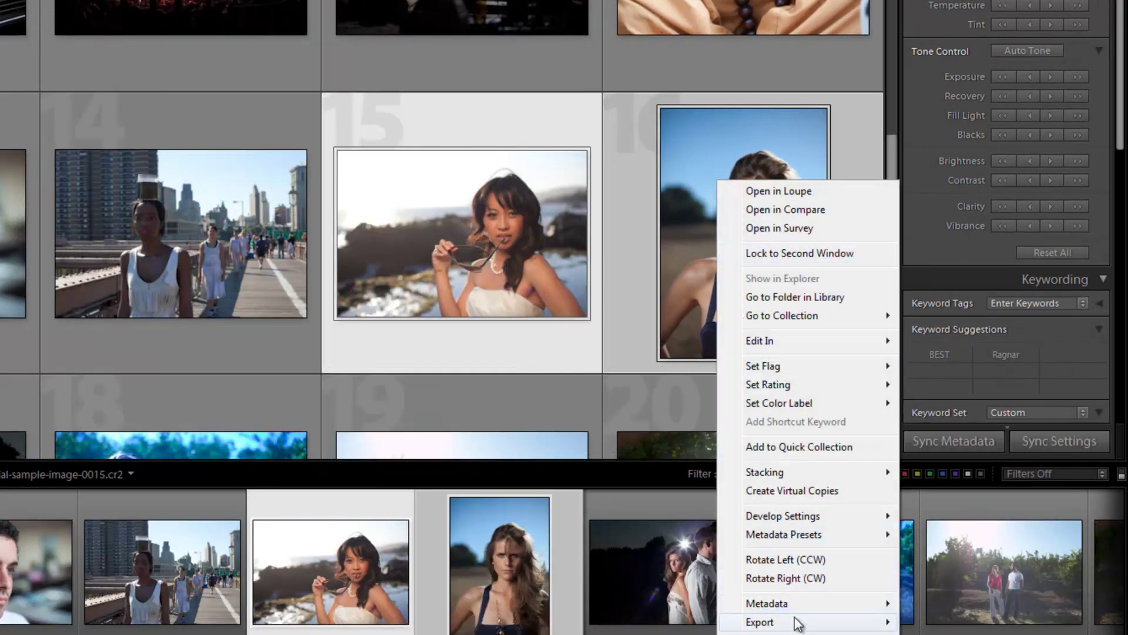
pyautogui.moveTo(760, 621)
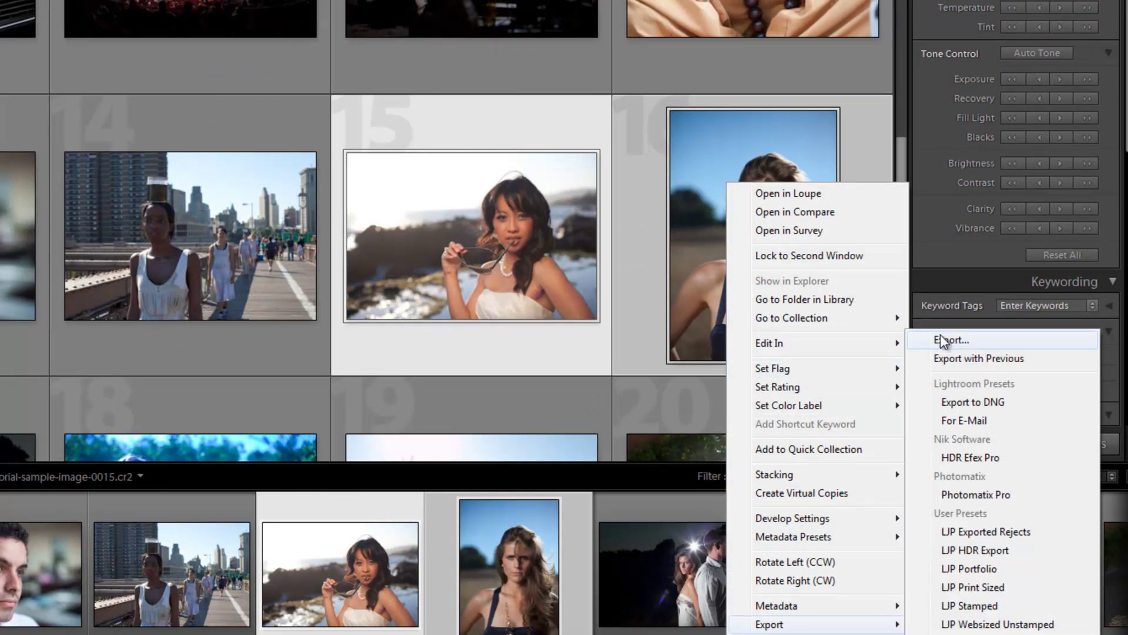
pyautogui.click(941, 335)
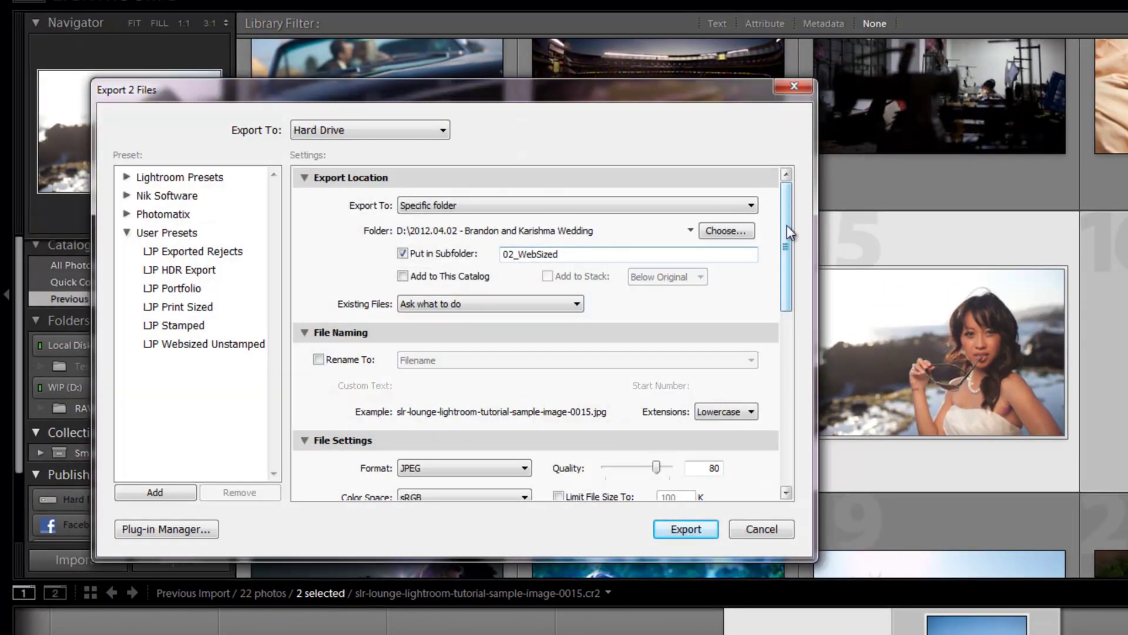
pyautogui.moveTo(787, 225); pyautogui.dragTo(787, 229)
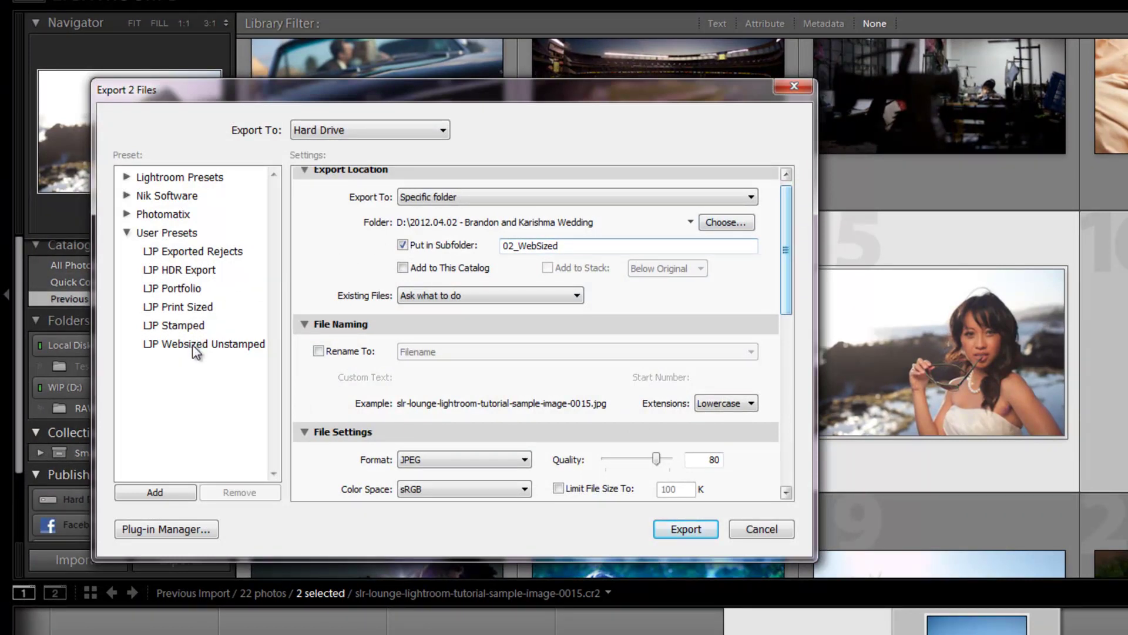
pyautogui.click(192, 344)
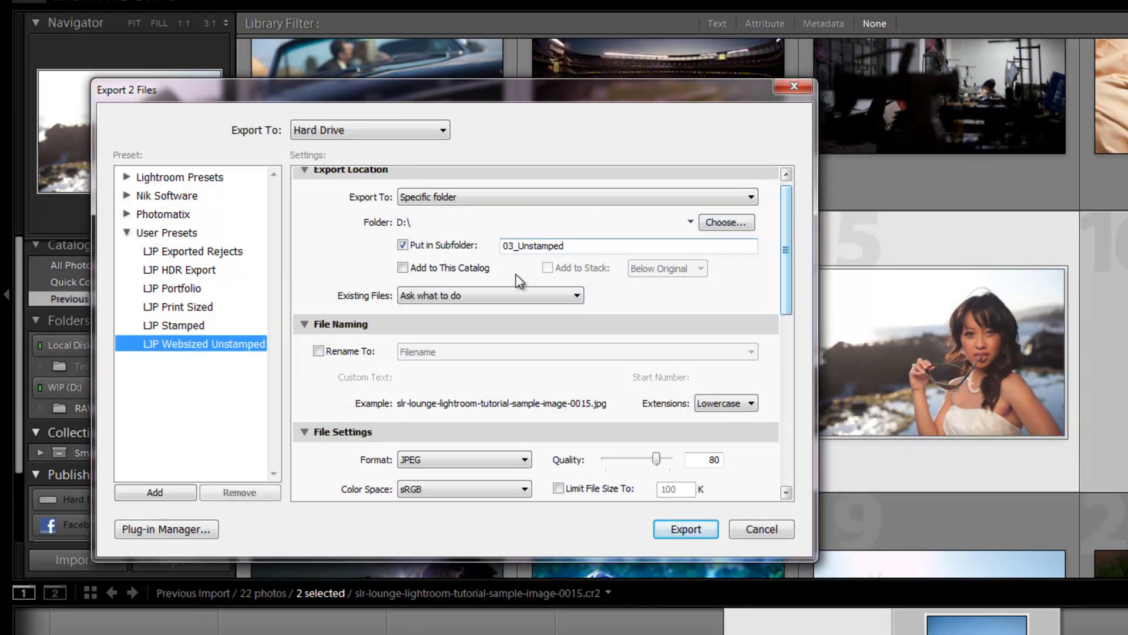
pyautogui.click(691, 223)
pyautogui.click(731, 274)
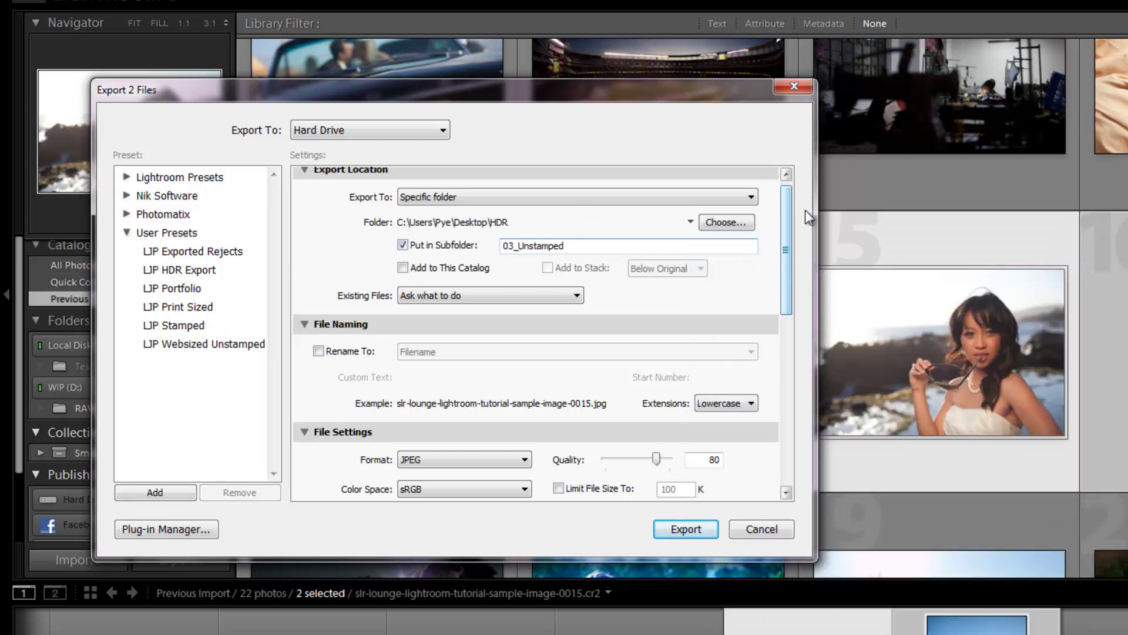
pyautogui.moveTo(787, 228); pyautogui.dragTo(787, 232)
pyautogui.scroll(-1, 788, 232)
pyautogui.scroll(2, 788, 231)
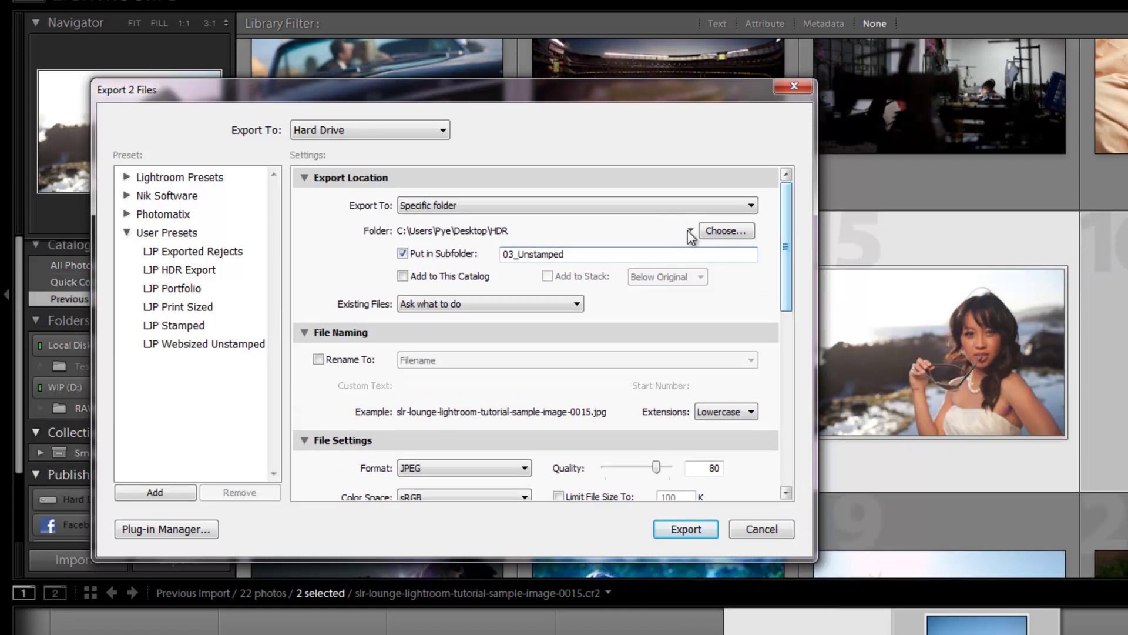
pyautogui.click(691, 231)
pyautogui.click(750, 333)
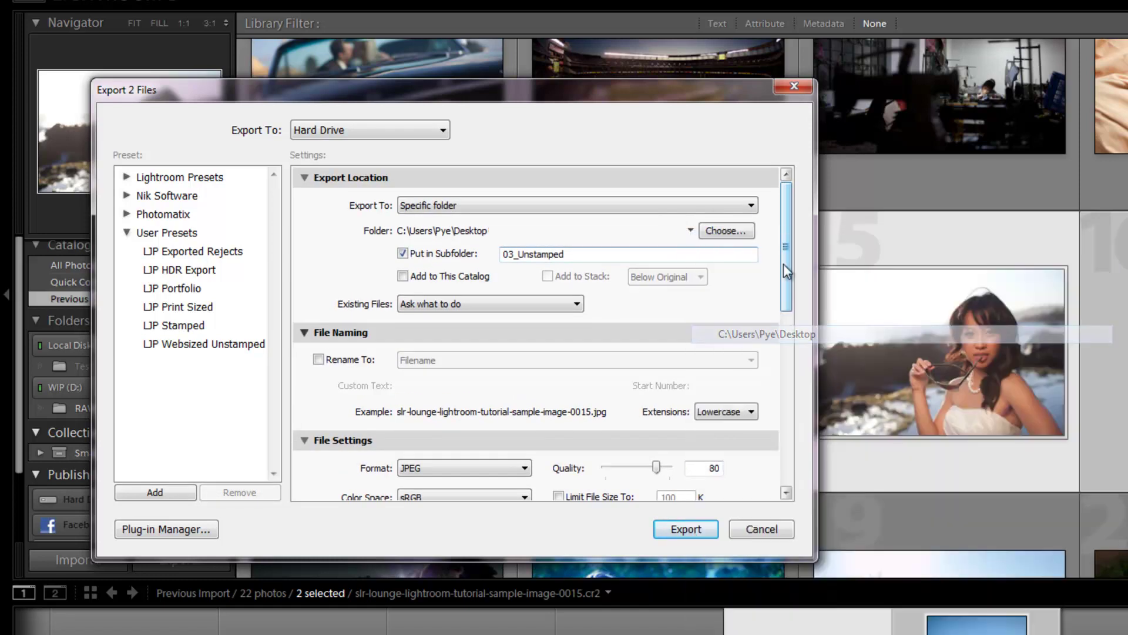
pyautogui.moveTo(786, 231); pyautogui.dragTo(767, 309)
pyautogui.scroll(-3, 765, 345)
pyautogui.scroll(-3, 764, 345)
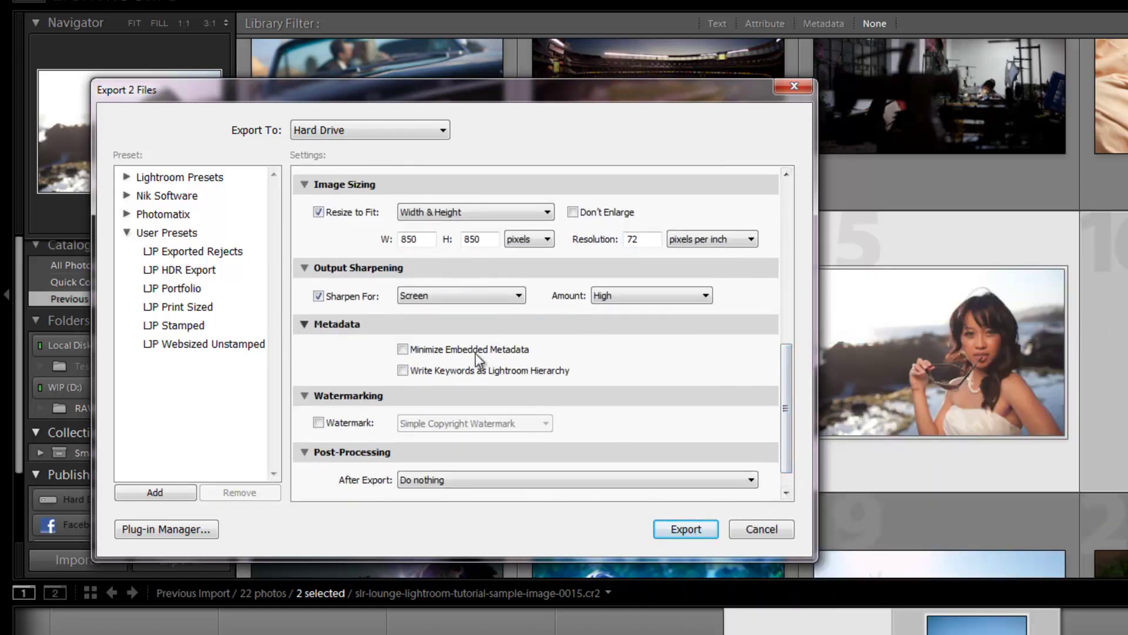
# Step: Enable the LJP Horizontal Stamp2 watermark and start exporting the two photos
pyautogui.click(459, 481)
pyautogui.click(479, 484)
pyautogui.click(353, 422)
pyautogui.click(445, 423)
pyautogui.click(486, 462)
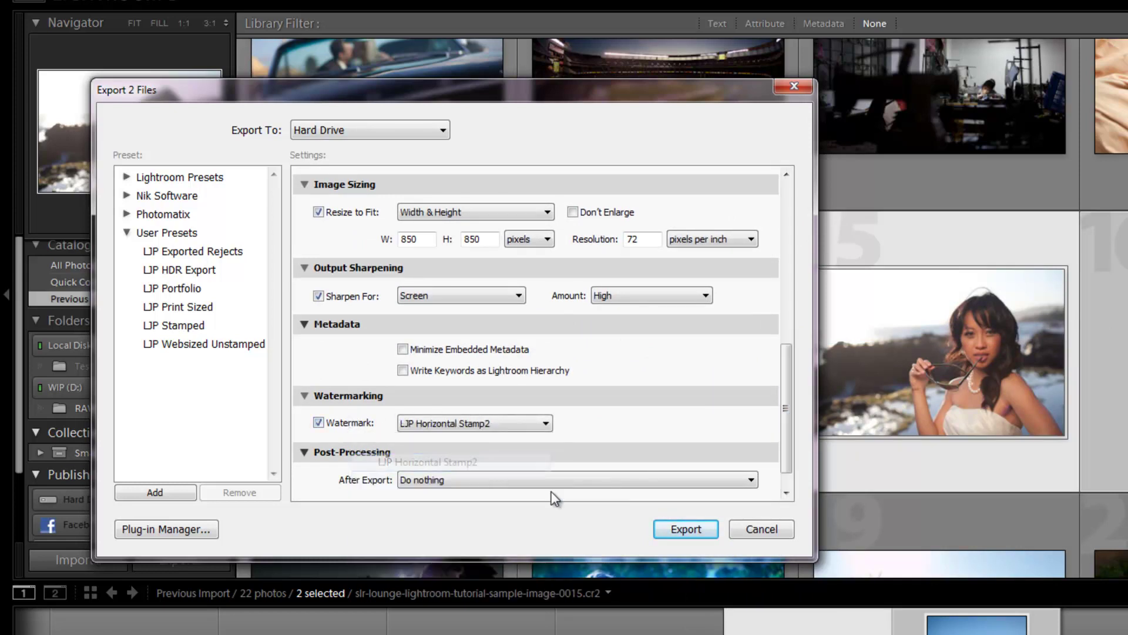
pyautogui.click(679, 530)
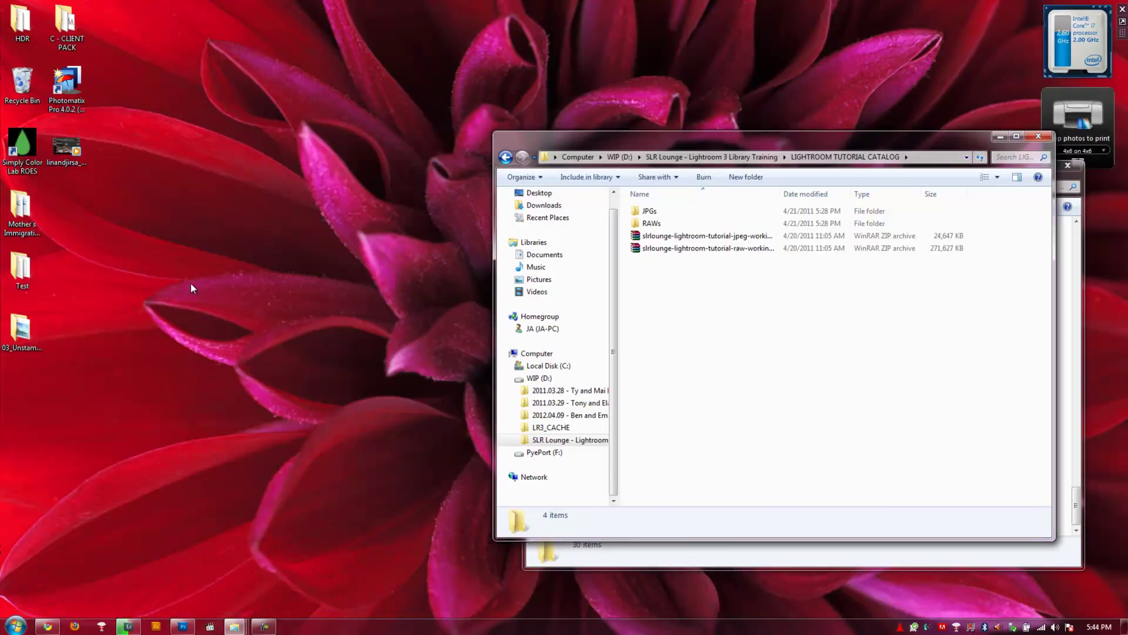
# Step: Open the desktop 03_Unstamped folder full-screen and view the first exported JPEG
pyautogui.click(30, 324)
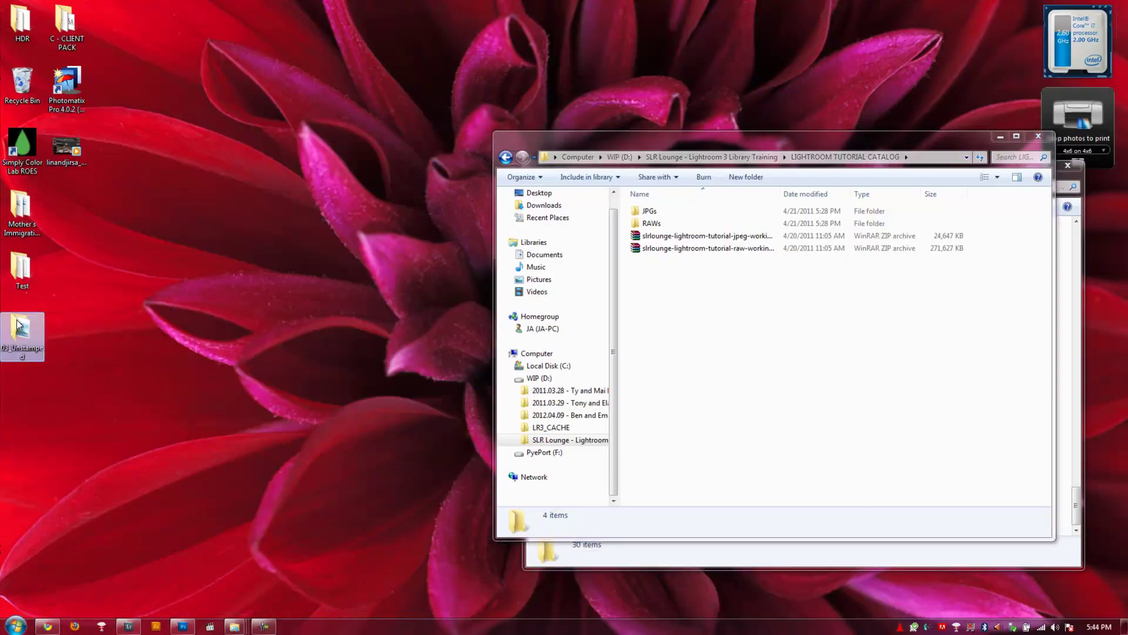
pyautogui.doubleClick(29, 324)
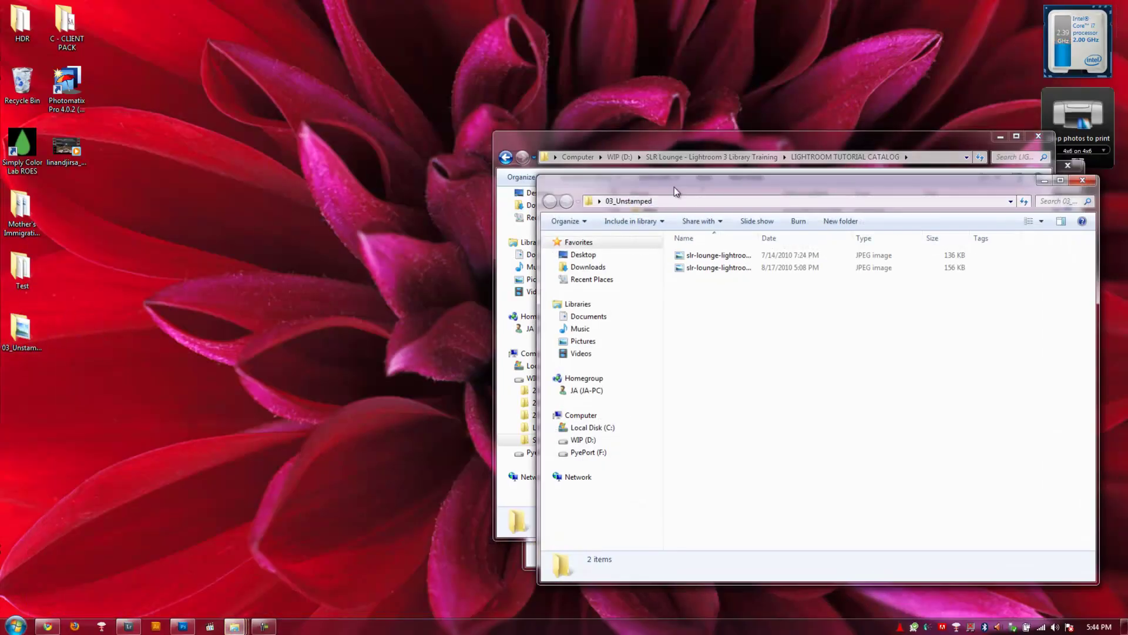
pyautogui.doubleClick(674, 187)
pyautogui.doubleClick(172, 78)
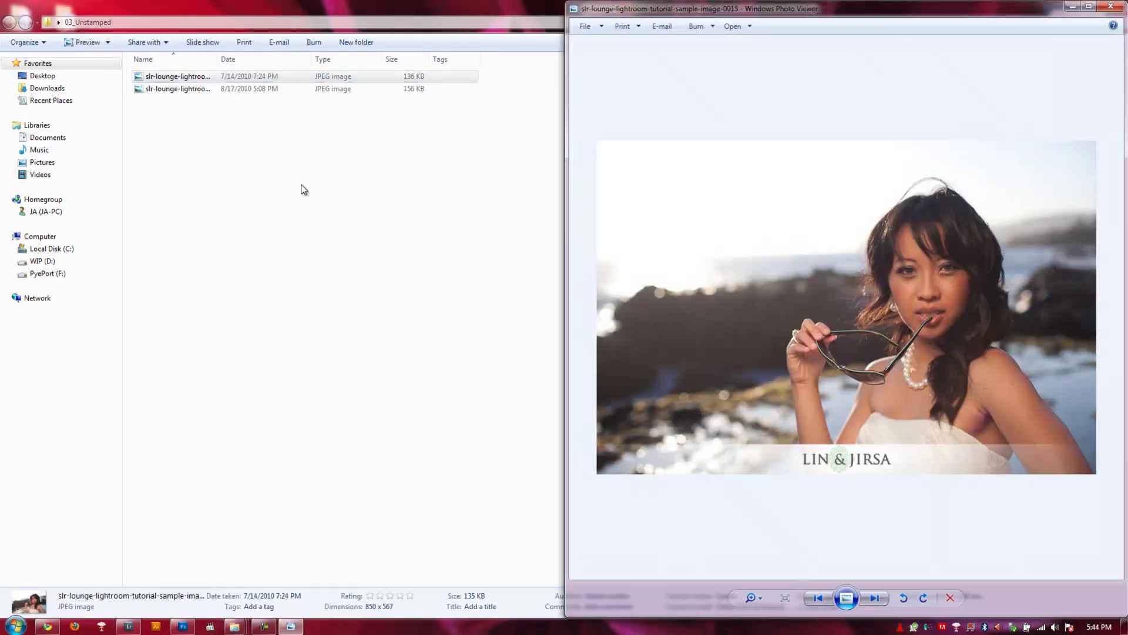
# Step: Compare the portrait and landscape exported JPEGs side by side in Photo Viewer
pyautogui.press('Right')
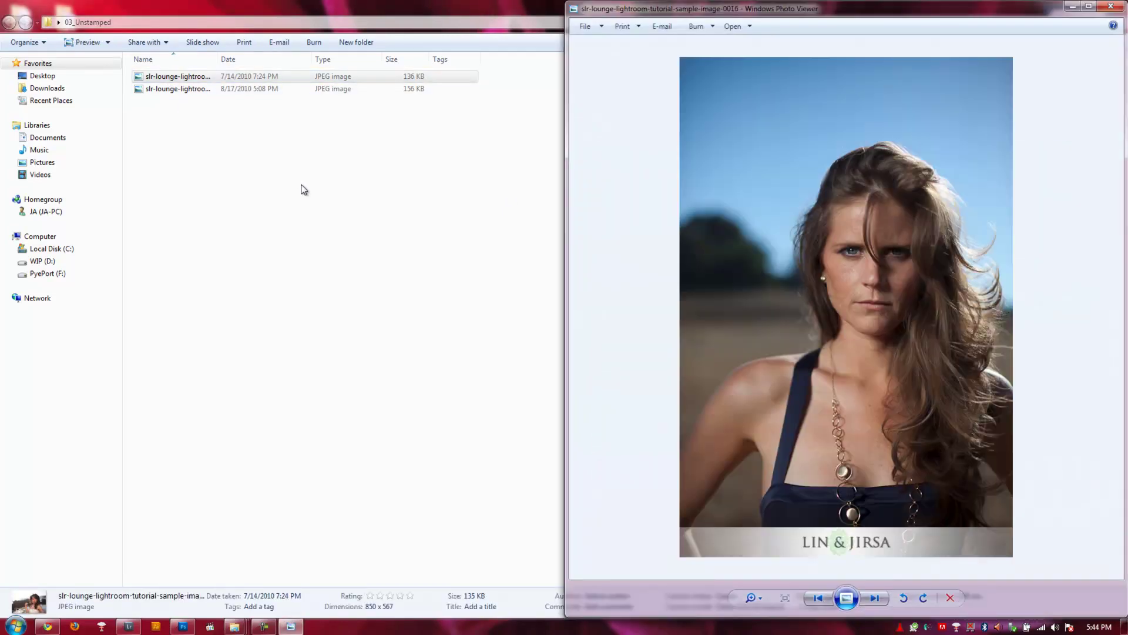
pyautogui.press('Left')
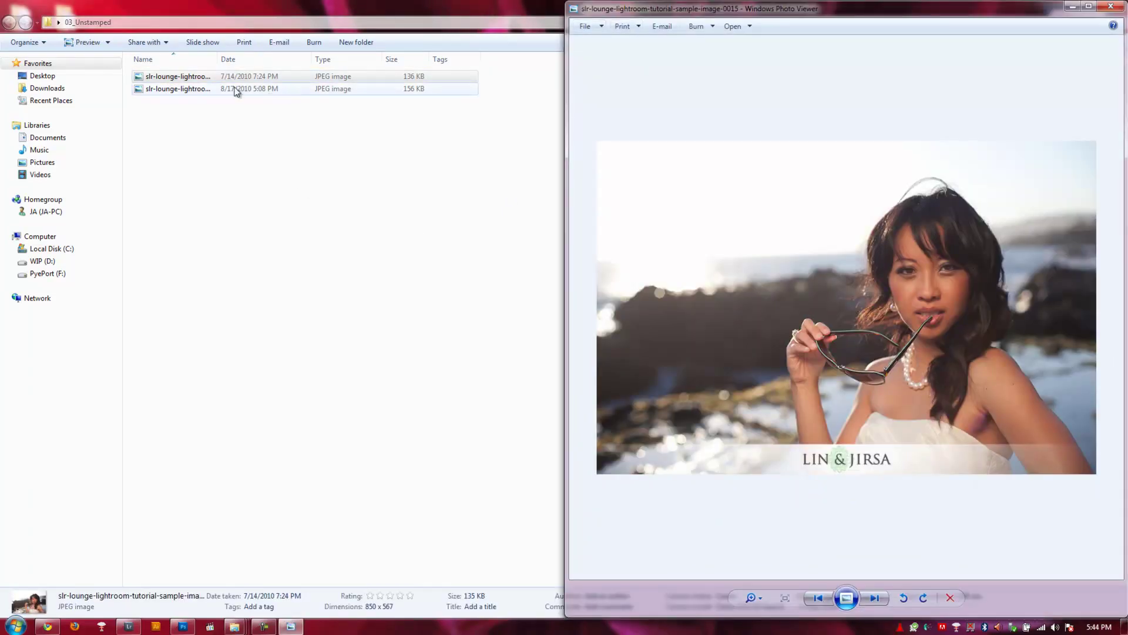
pyautogui.press('Right')
pyautogui.moveTo(734, 15); pyautogui.dragTo(168, 23)
pyautogui.click(672, 18)
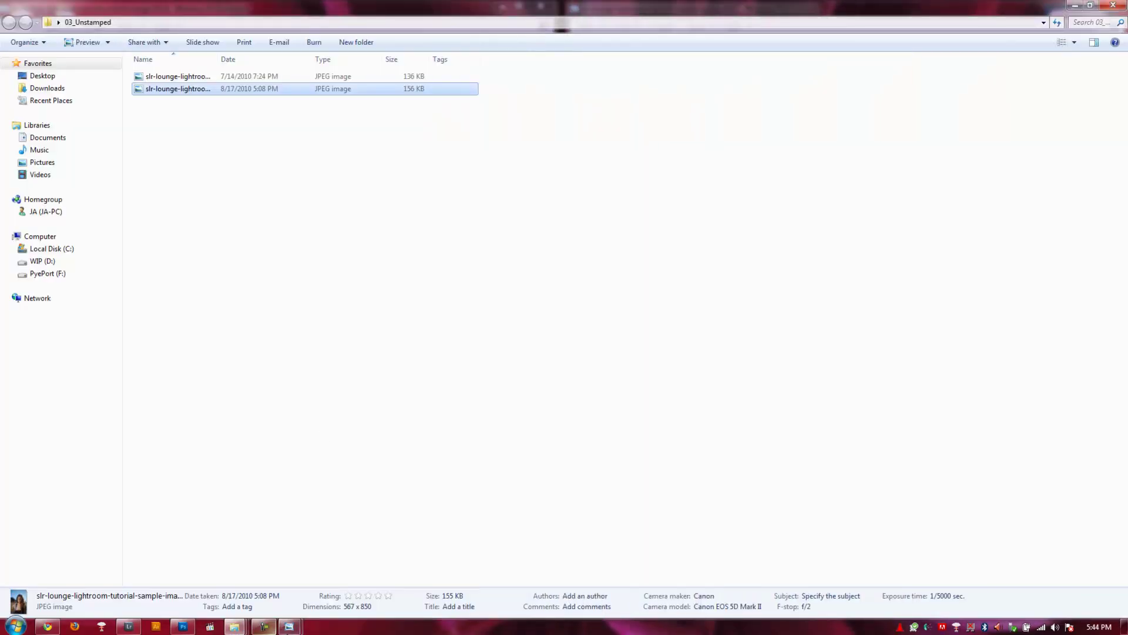
pyautogui.moveTo(288, 626)
pyautogui.click(354, 572)
pyautogui.click(257, 577)
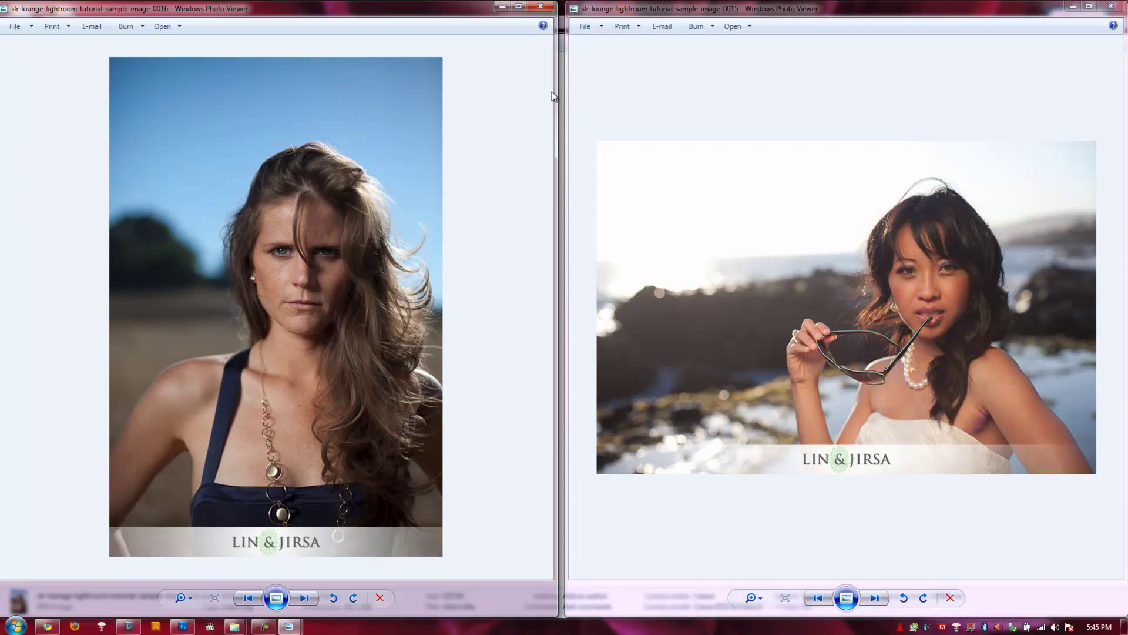
# Step: Close both image viewers and return to Lightroom
pyautogui.click(541, 9)
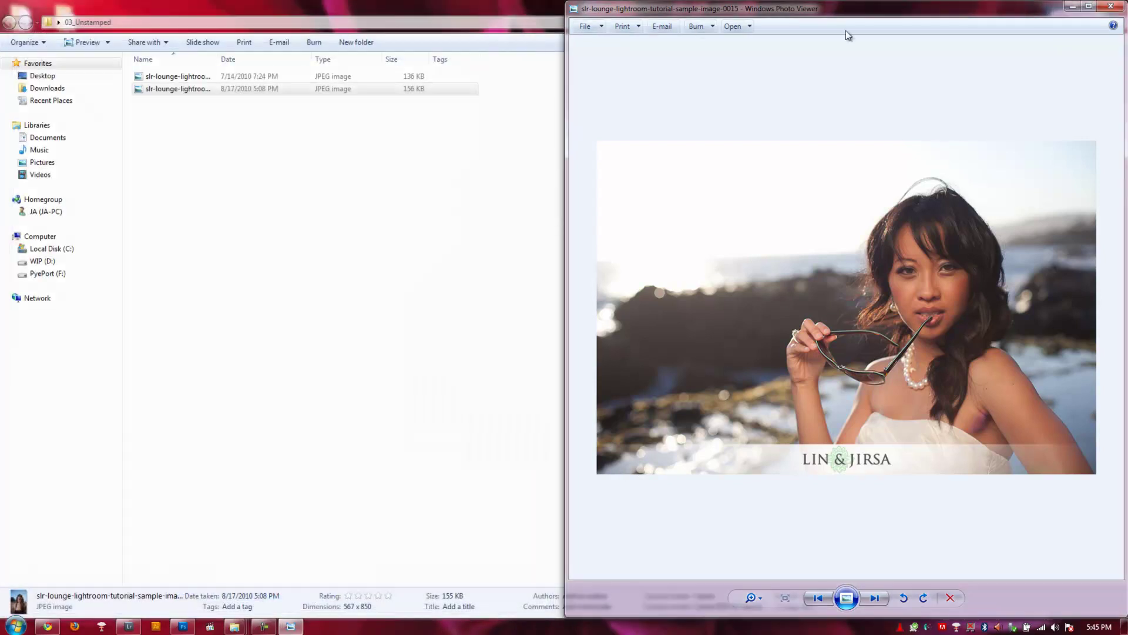
pyautogui.click(1112, 6)
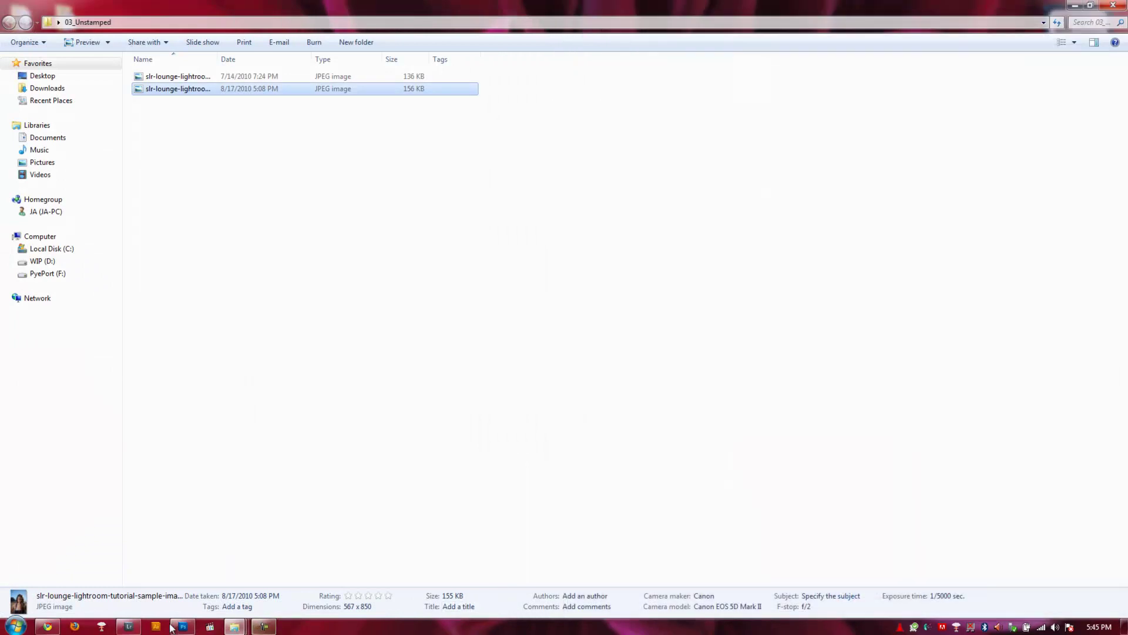
pyautogui.click(265, 626)
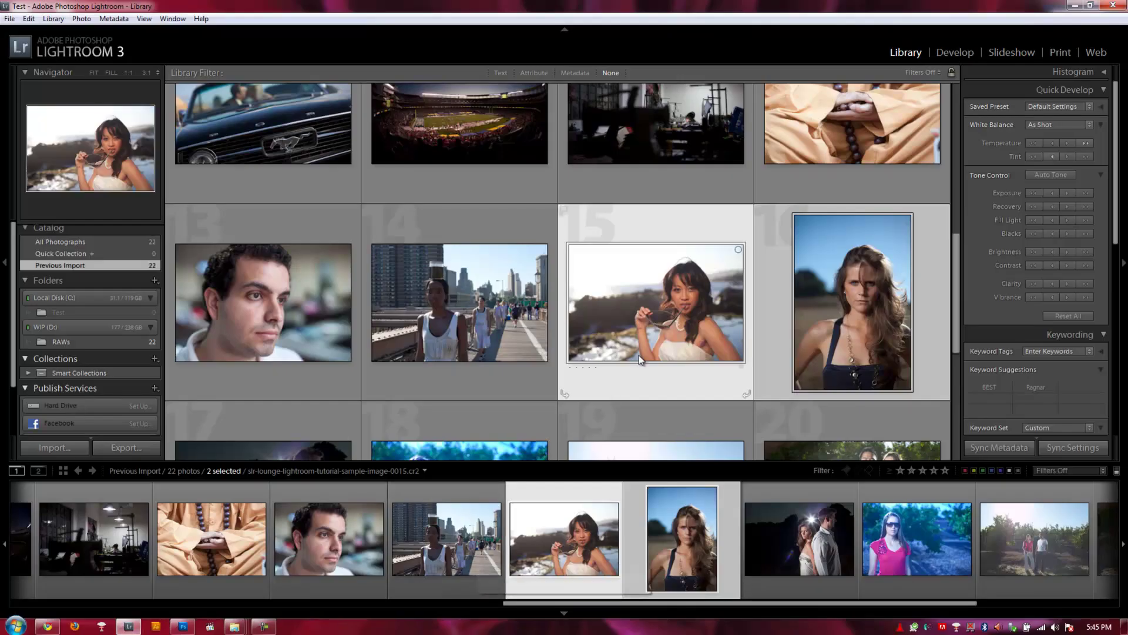
# Step: Select only photo 15 and open the Watermark Editor
pyautogui.click(594, 322)
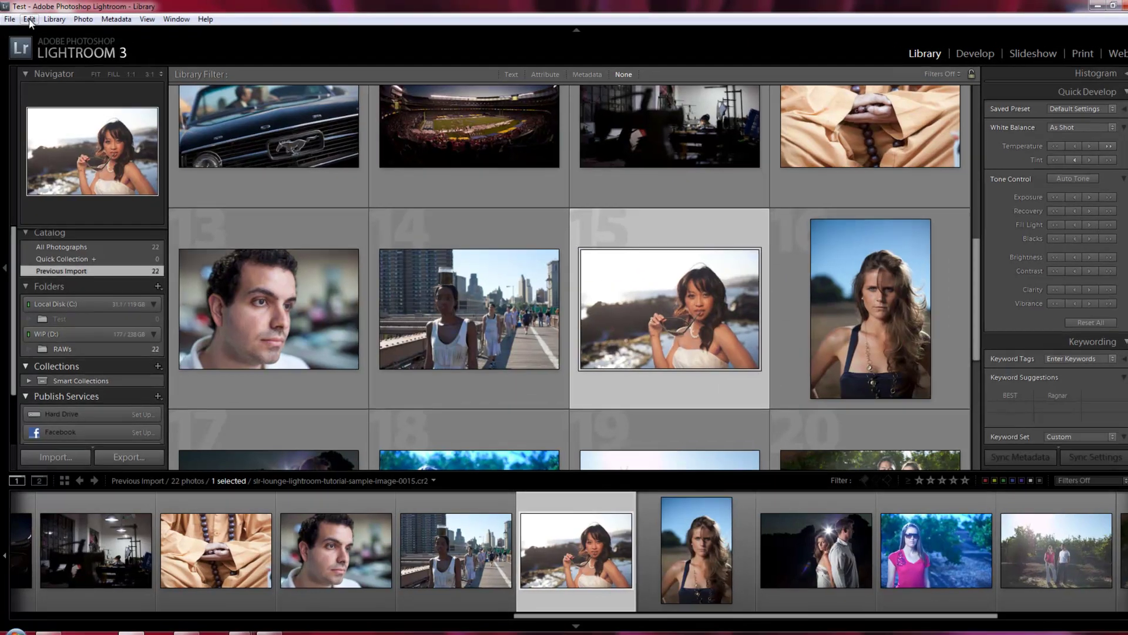
pyautogui.click(29, 18)
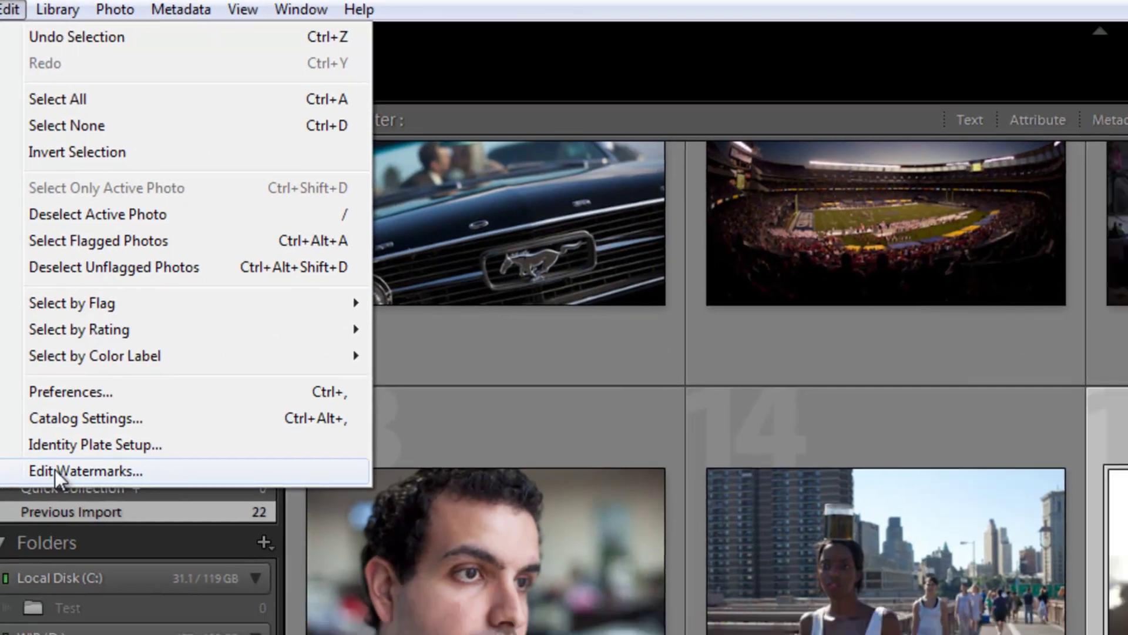
pyautogui.click(106, 503)
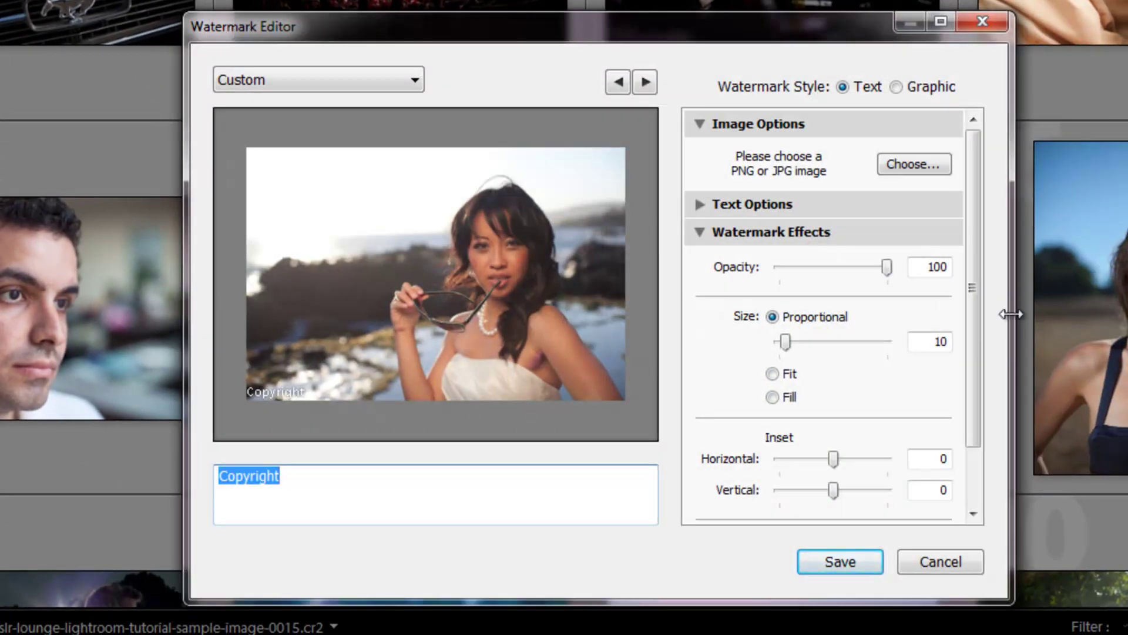
# Step: Choose LJP_New_Logo_Transparent as the graphic watermark image
pyautogui.click(916, 167)
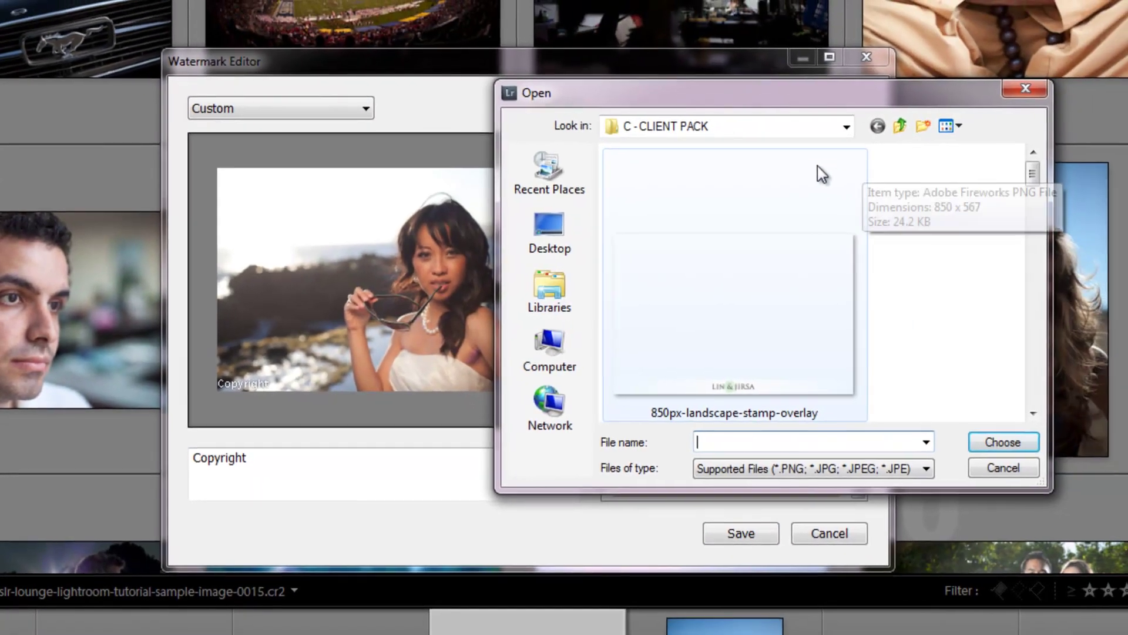
pyautogui.press('Escape')
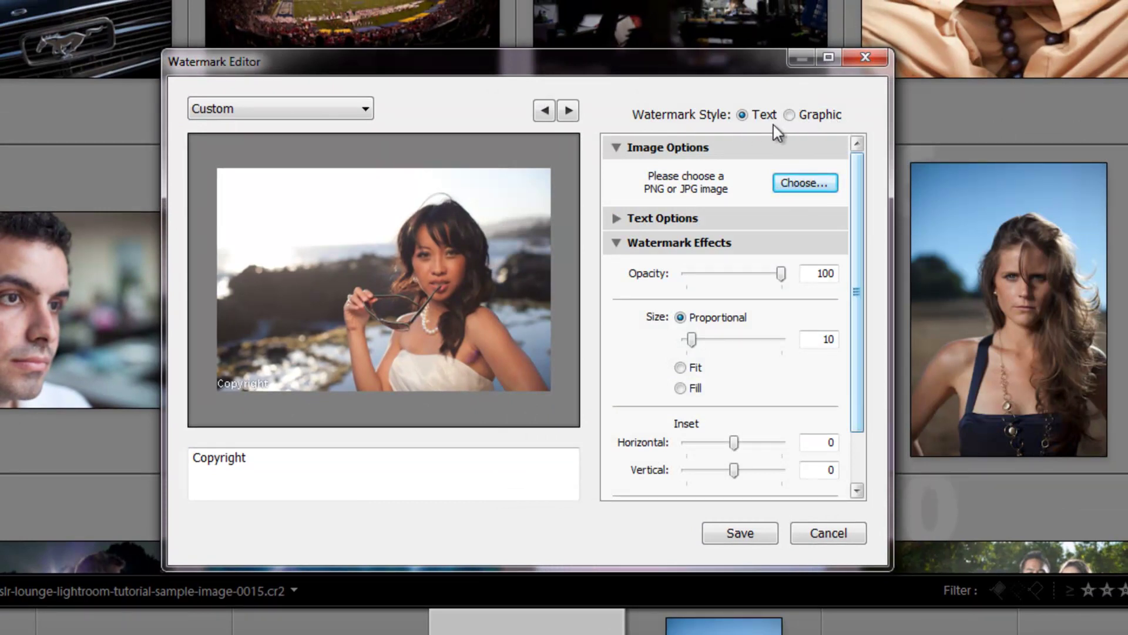
pyautogui.click(817, 183)
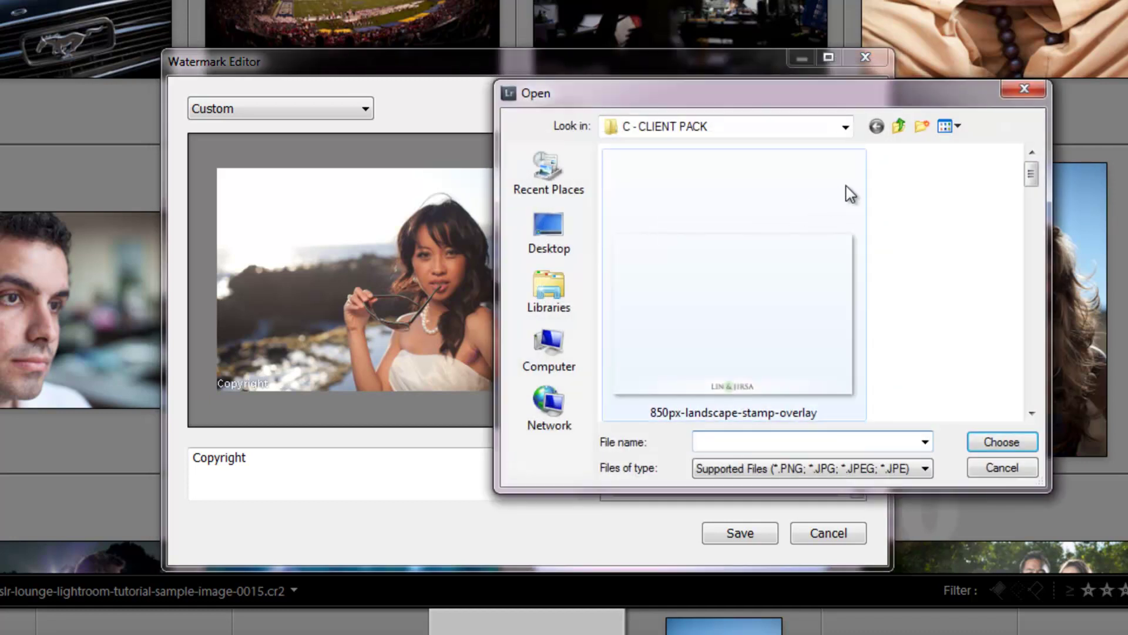
pyautogui.moveTo(1031, 174); pyautogui.dragTo(1032, 373)
pyautogui.click(794, 244)
pyautogui.scroll(2, 697, 282)
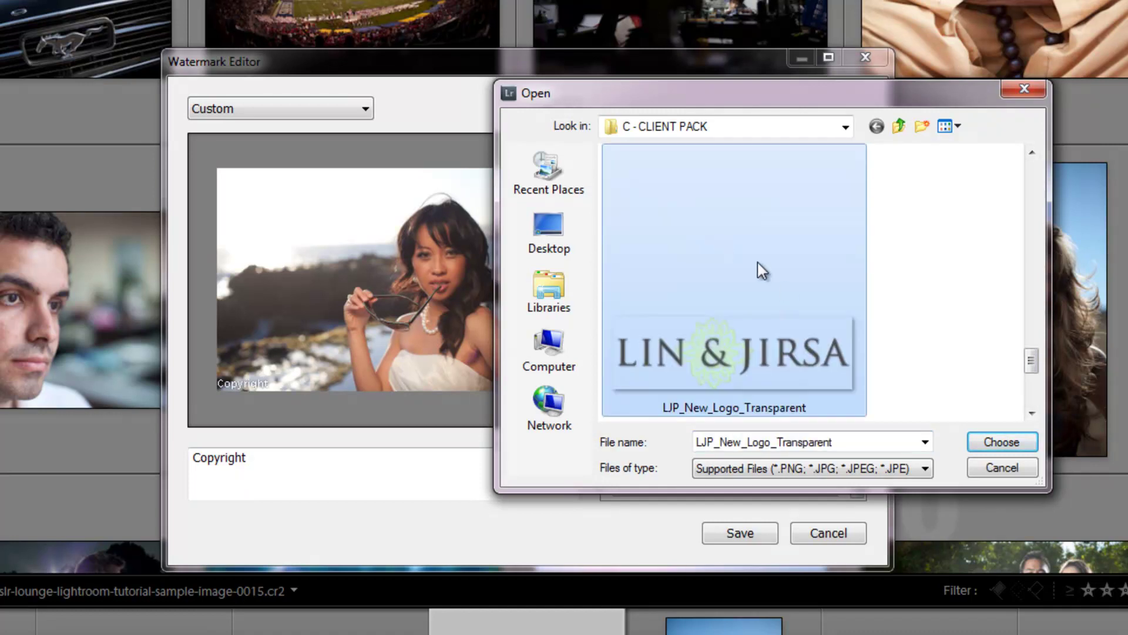
pyautogui.doubleClick(756, 343)
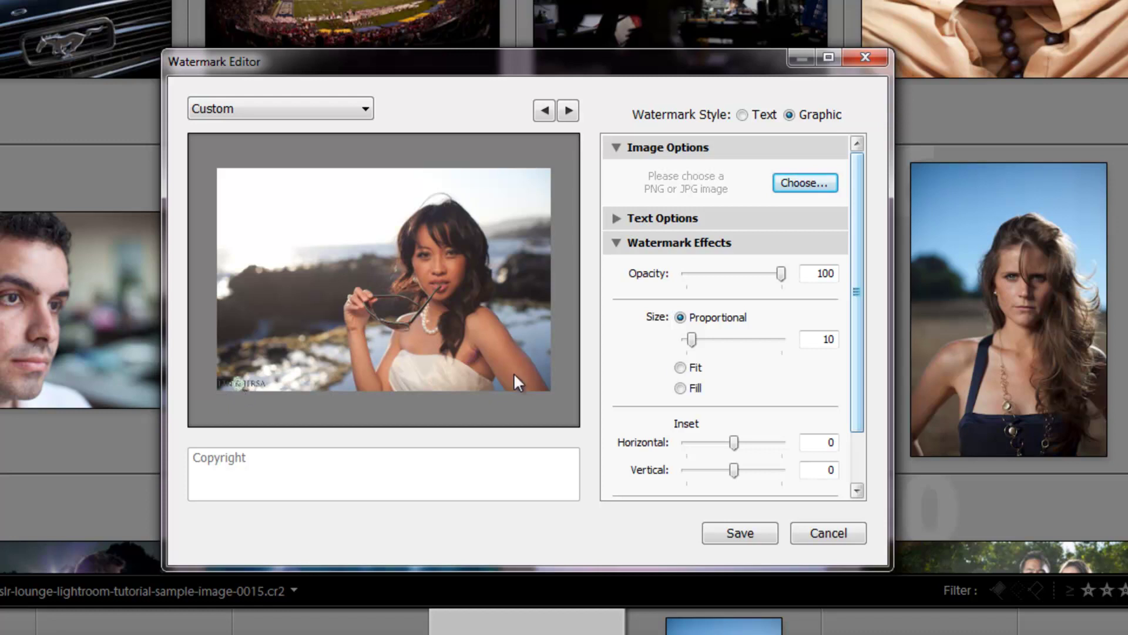
# Step: Set the logo watermark's proportional size to 25, leaving opacity at 100 after testing it
pyautogui.doubleClick(812, 342)
pyautogui.write('25')
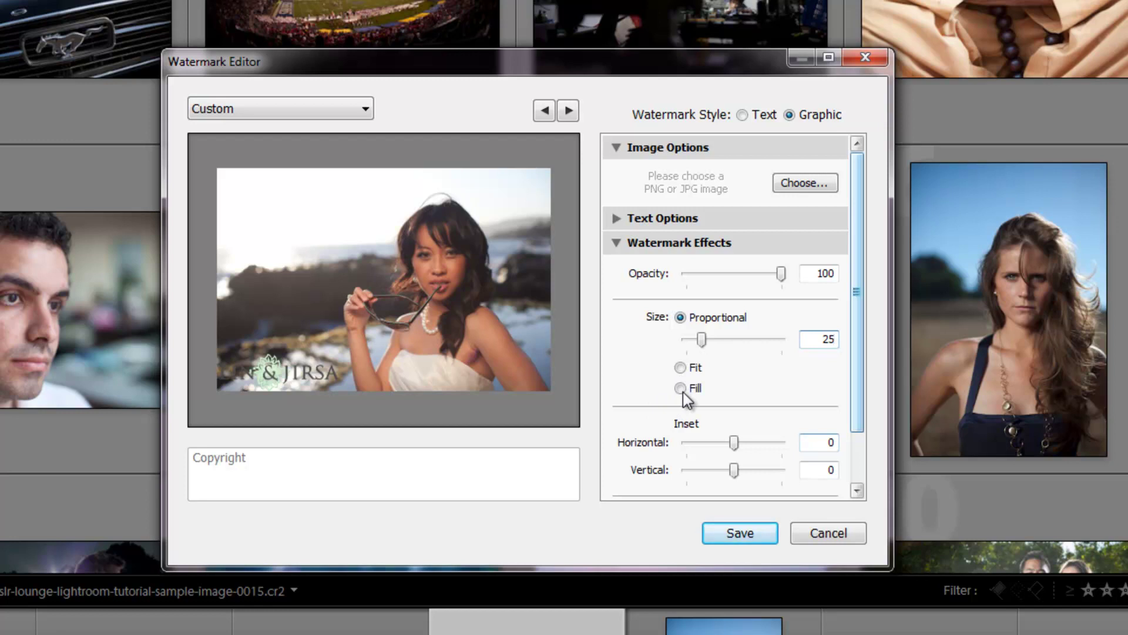
pyautogui.moveTo(809, 343); pyautogui.dragTo(843, 343)
pyautogui.moveTo(858, 255); pyautogui.dragTo(842, 309)
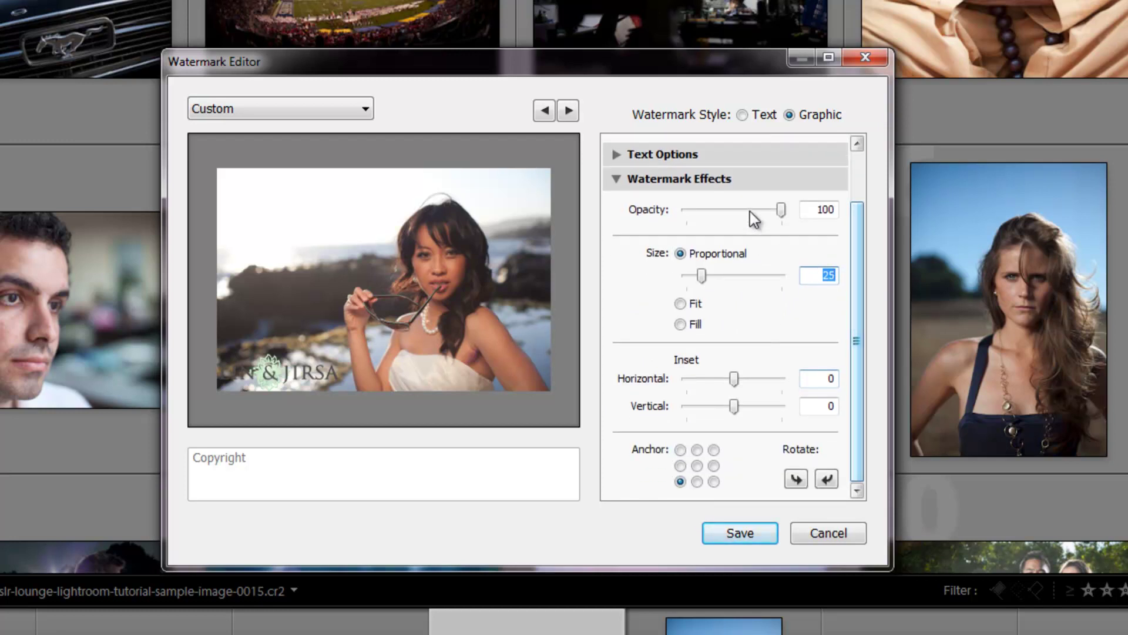
pyautogui.moveTo(750, 212)
pyautogui.mouseDown()
pyautogui.moveTo(725, 211)
pyautogui.moveTo(786, 212)
pyautogui.mouseUp()
pyautogui.click(749, 214)
pyautogui.moveTo(742, 214); pyautogui.dragTo(803, 213)
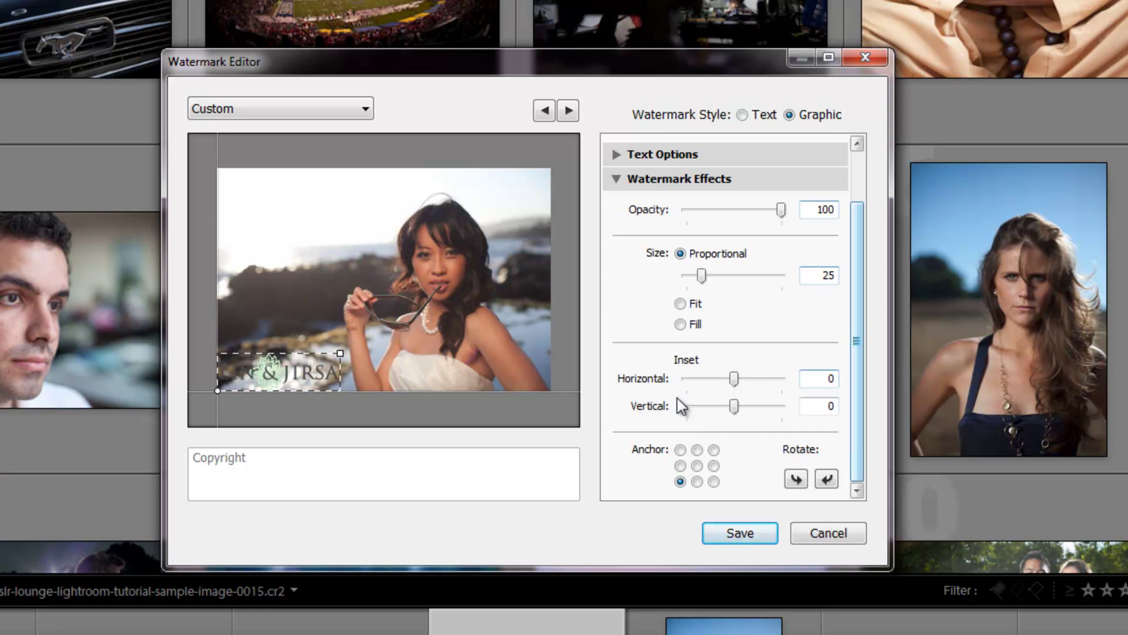
# Step: Anchor the watermark at bottom centre, after trying top-centre and bottom-right anchors
pyautogui.click(697, 450)
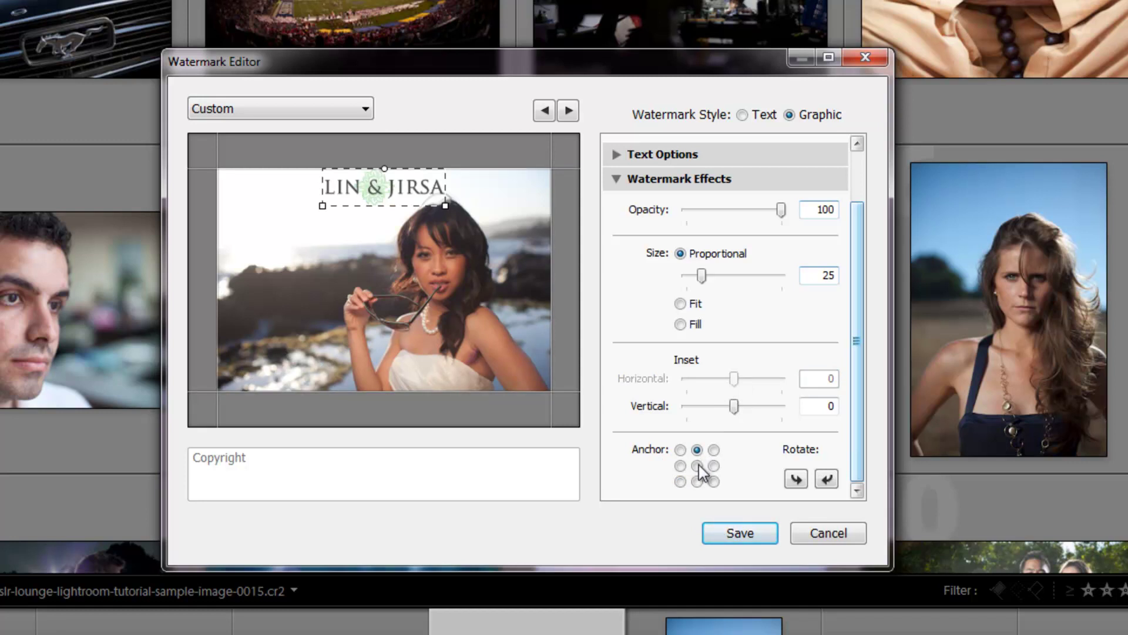
pyautogui.click(696, 482)
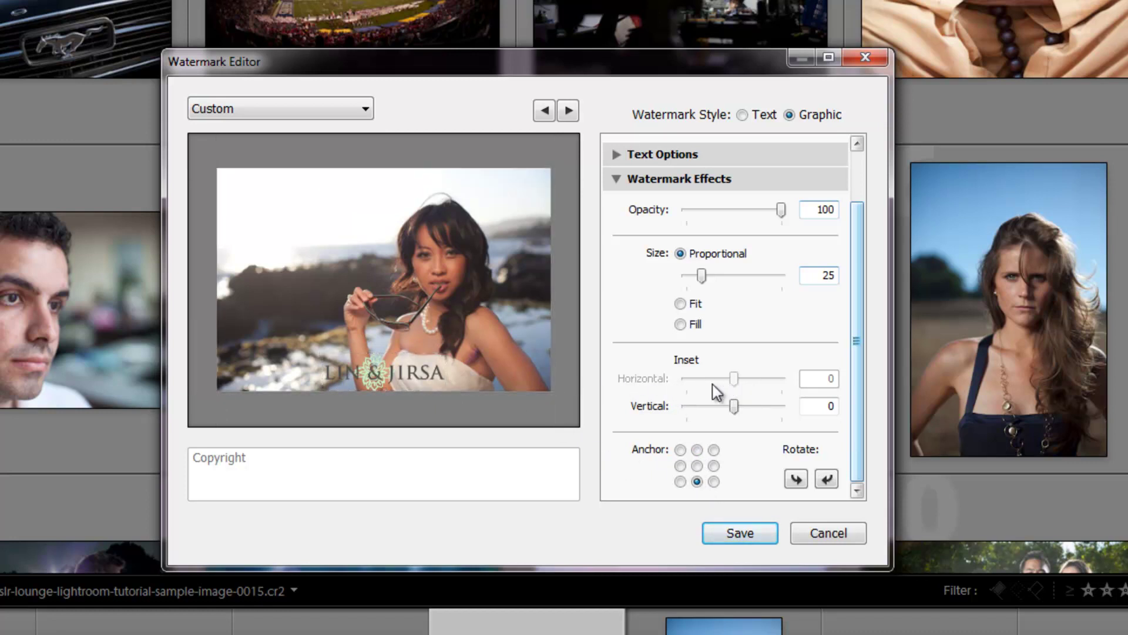
pyautogui.click(682, 481)
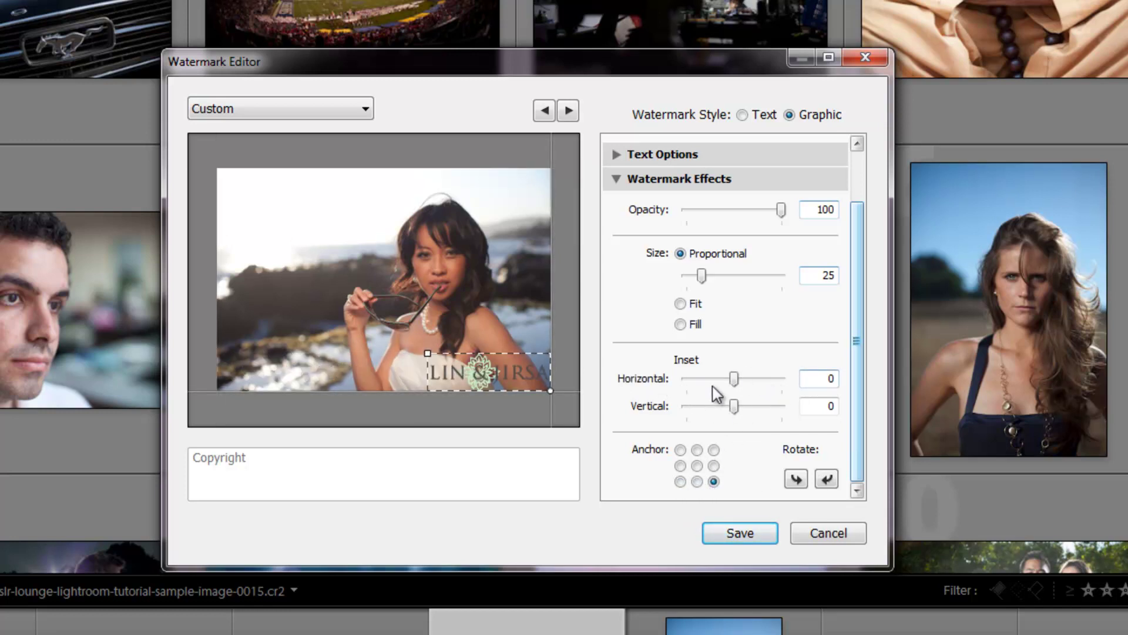
pyautogui.click(698, 482)
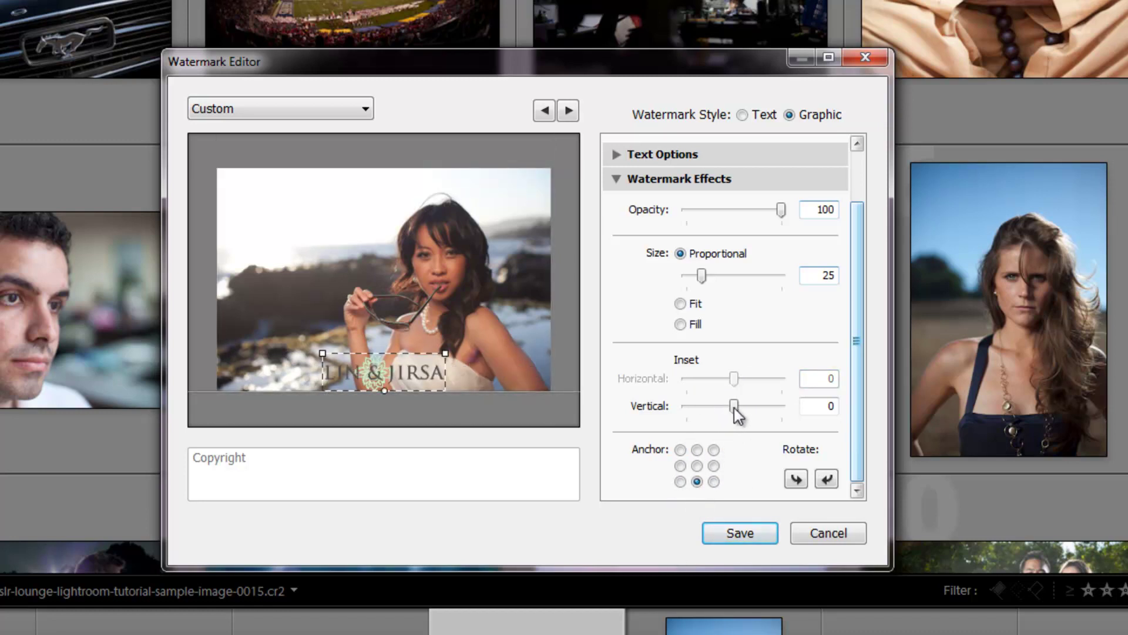
# Step: Lift the watermark off the bottom edge with size 20 and vertical inset 2
pyautogui.moveTo(734, 408); pyautogui.dragTo(753, 416)
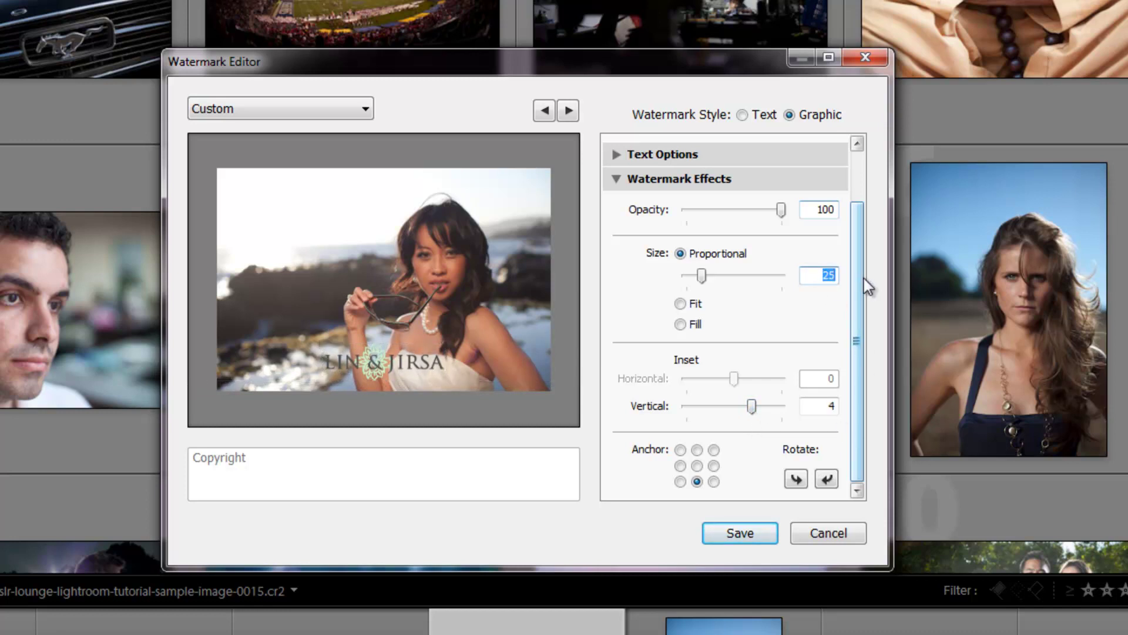
pyautogui.write('20')
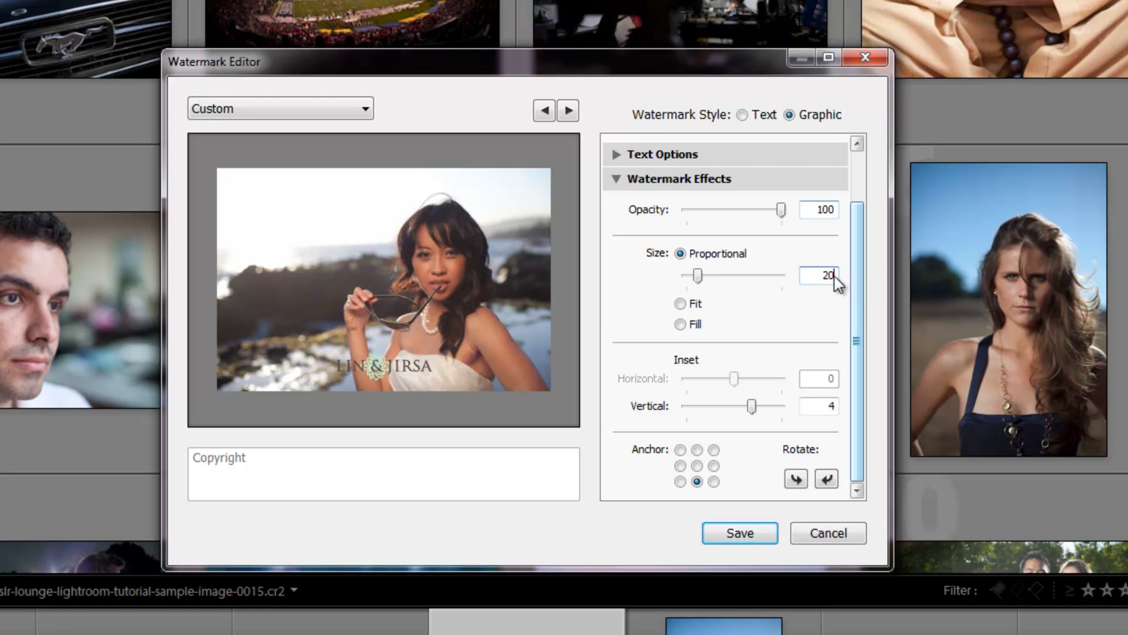
pyautogui.doubleClick(826, 408)
pyautogui.write('3')
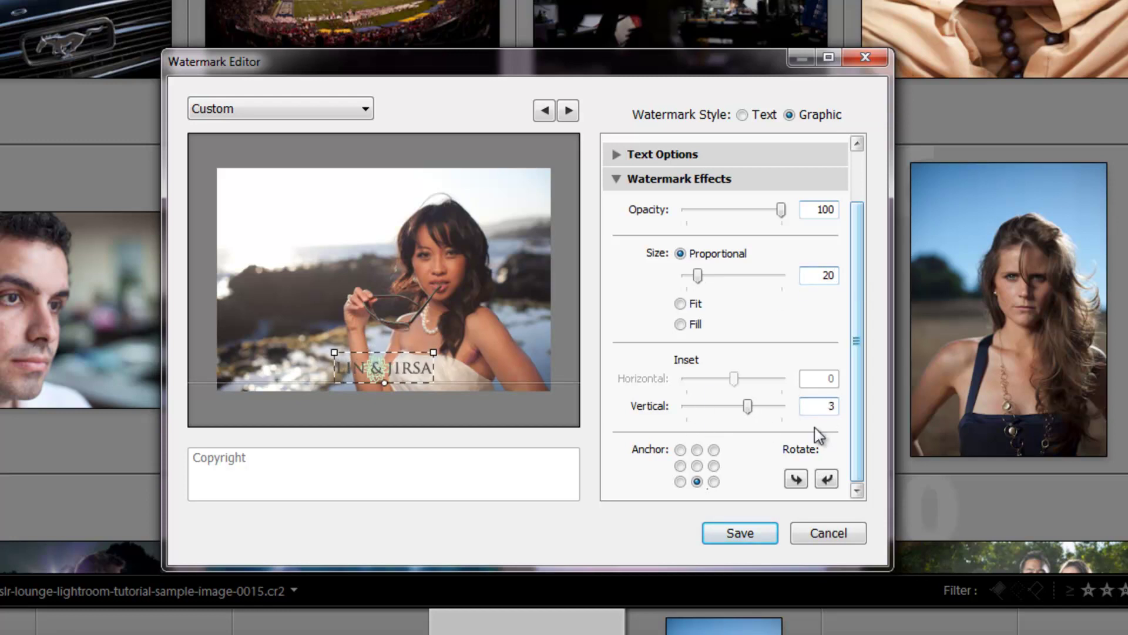
pyautogui.doubleClick(824, 406)
pyautogui.write('2')
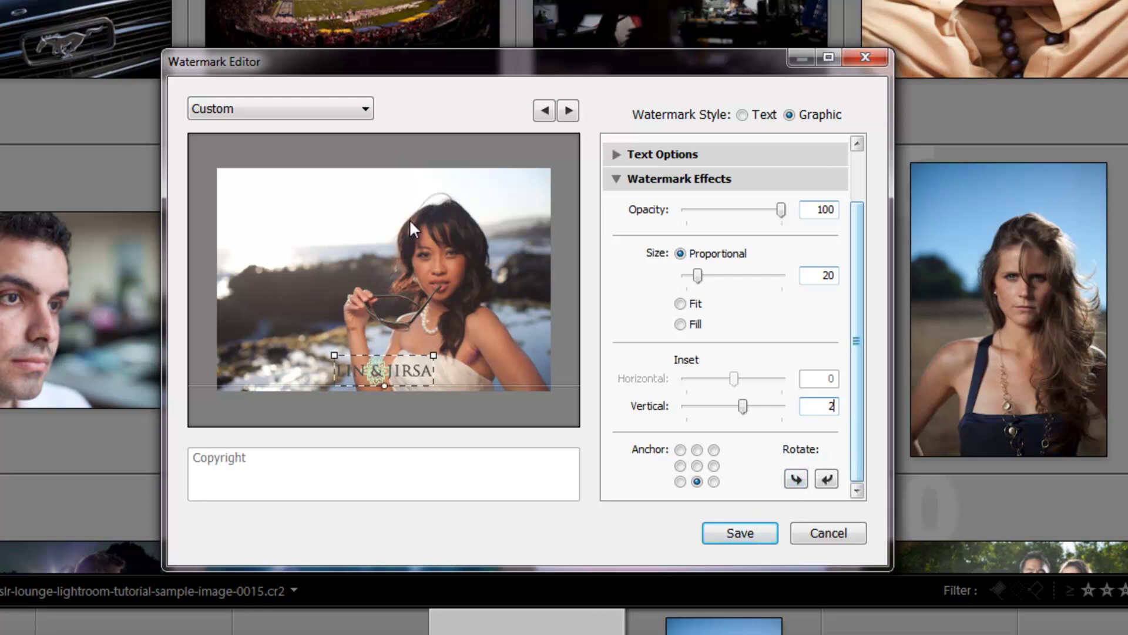
# Step: Save the current watermark as preset 'LJP One Size Fits All Preset' and close the editor
pyautogui.click(325, 108)
pyautogui.click(231, 279)
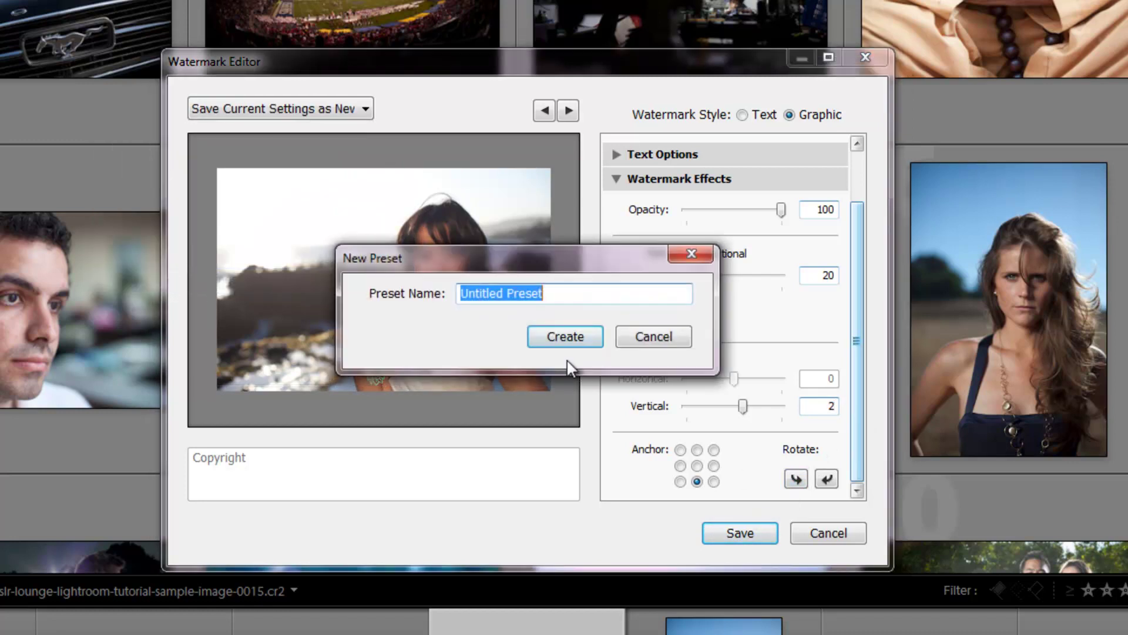
pyautogui.write('LJP')
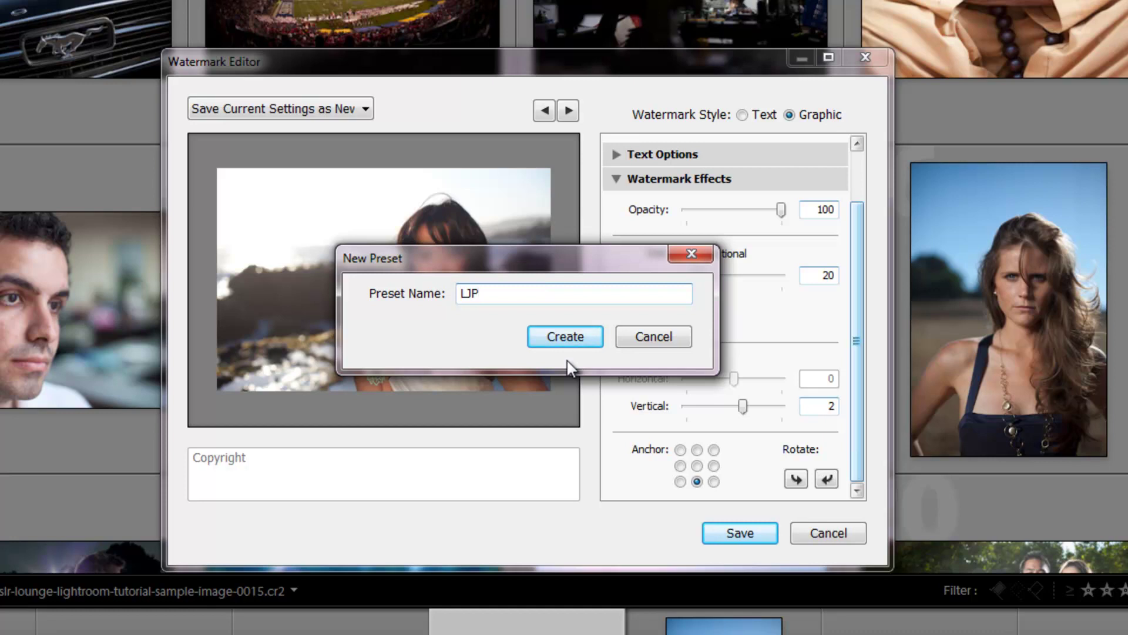
pyautogui.write(' One Size Fits All')
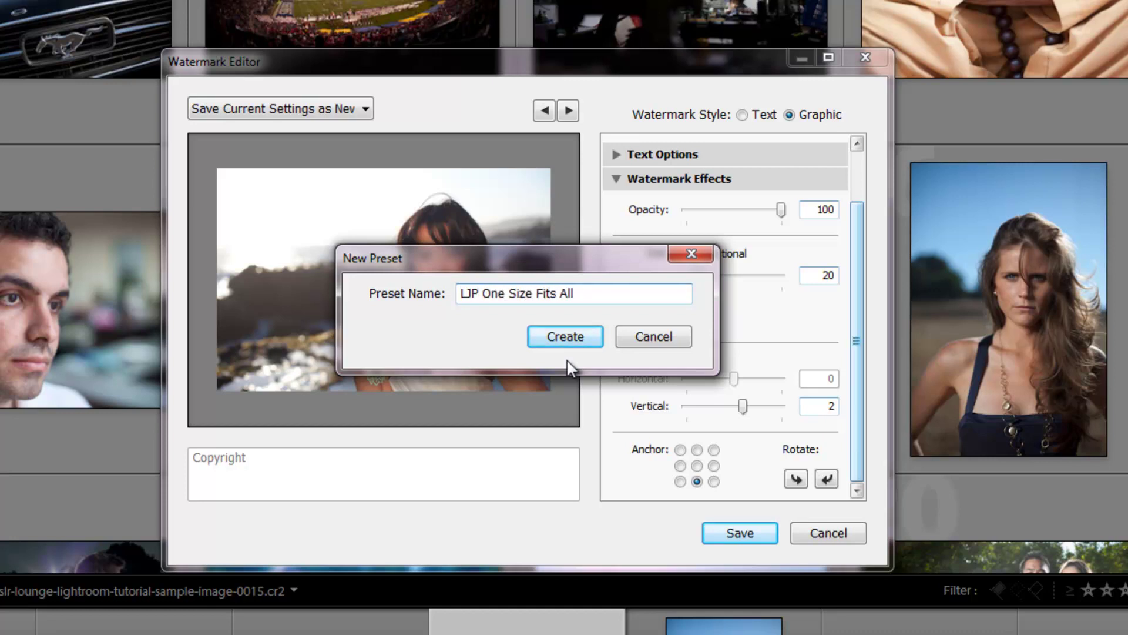
pyautogui.write(' Preset')
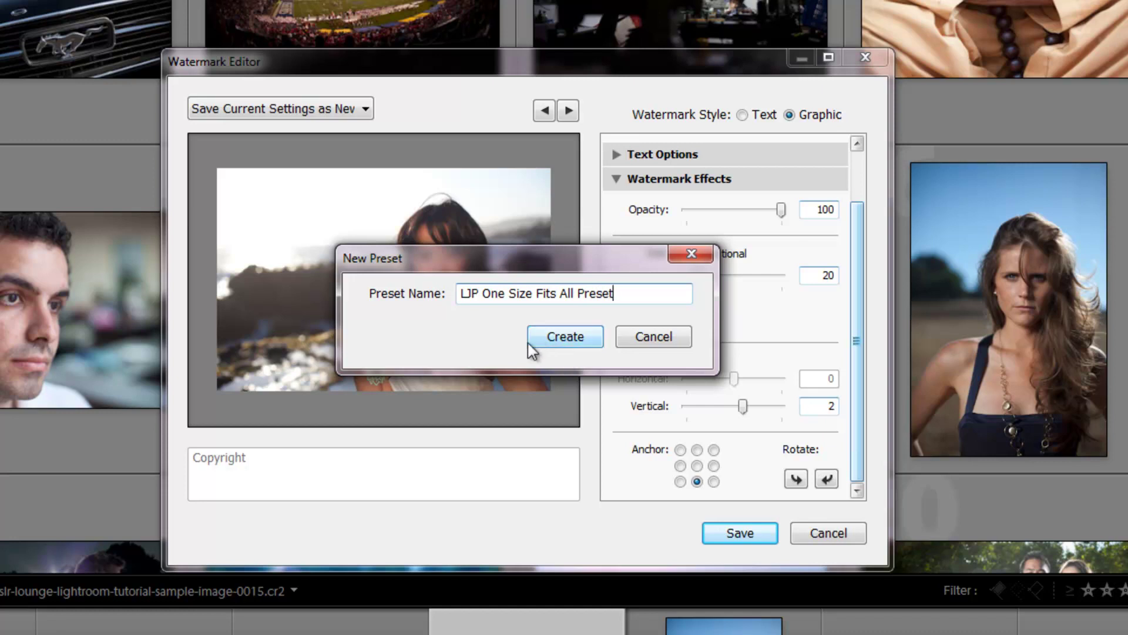
pyautogui.click(565, 336)
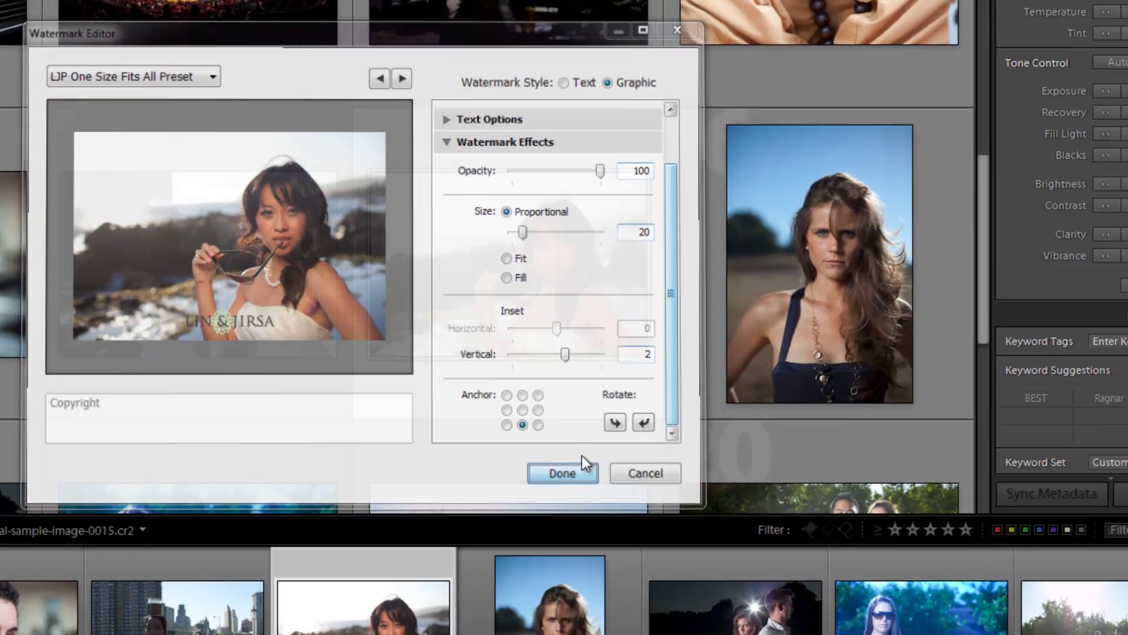
pyautogui.click(577, 470)
# Step: Export the two selected photos as JPEGs using the 'LJP One Size Fits All Preset' watermark
pyautogui.rightClick(428, 199)
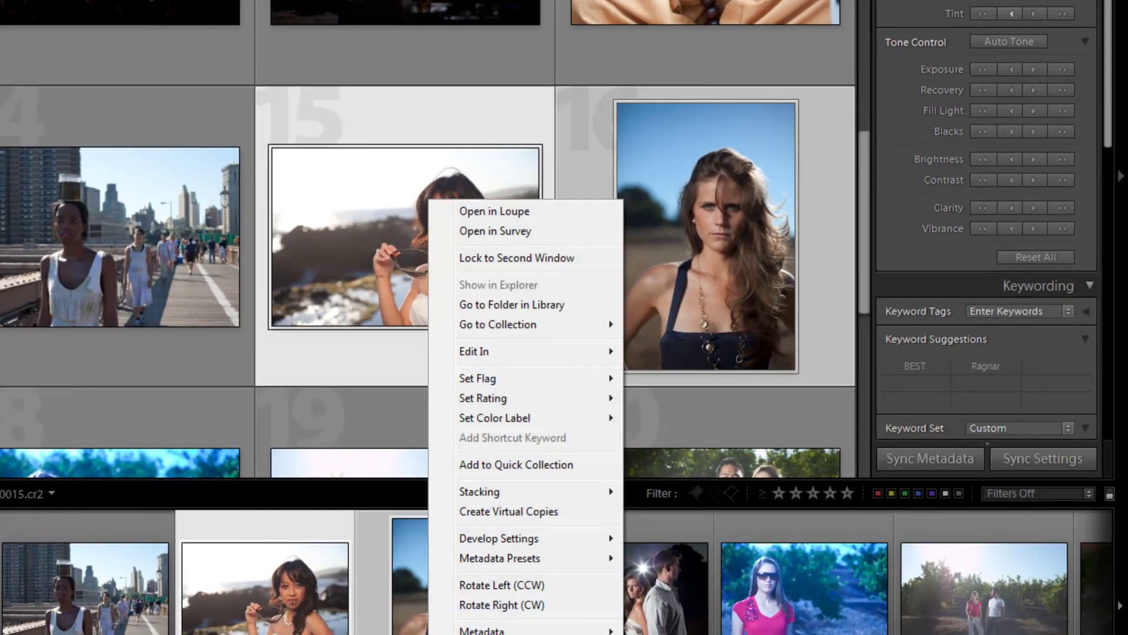
pyautogui.click(693, 344)
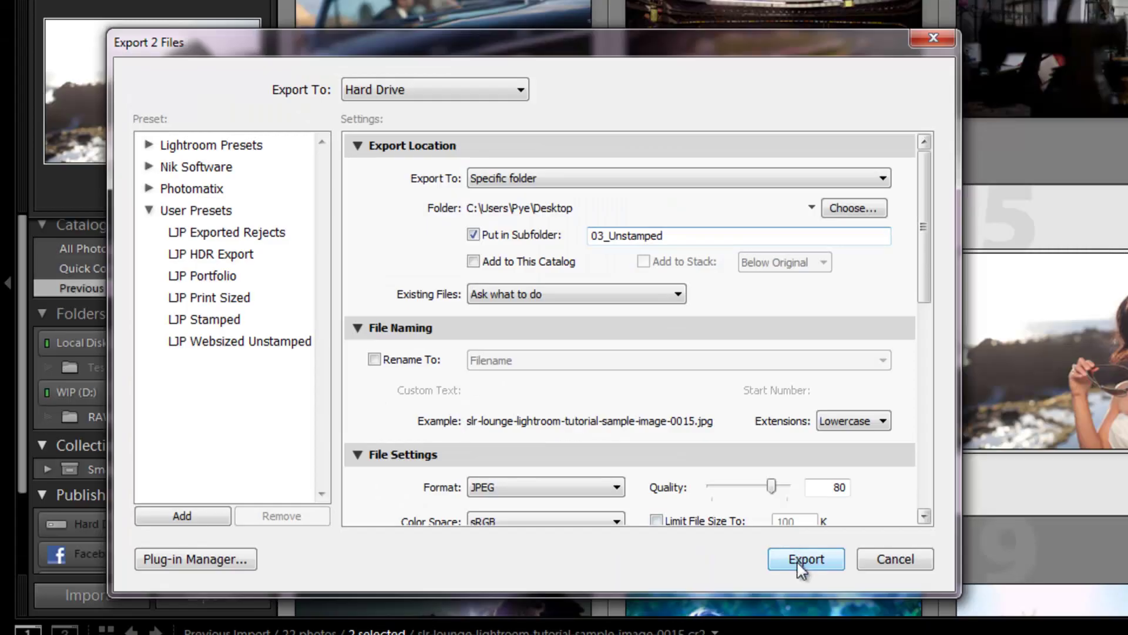
pyautogui.moveTo(925, 291); pyautogui.dragTo(921, 478)
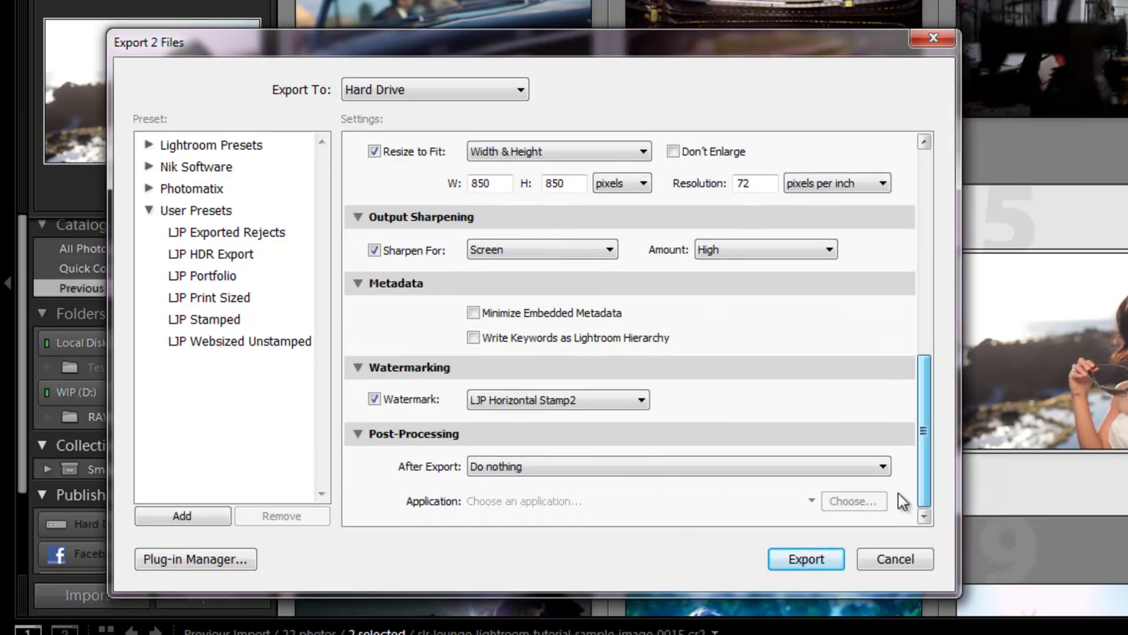
pyautogui.click(599, 400)
pyautogui.click(486, 475)
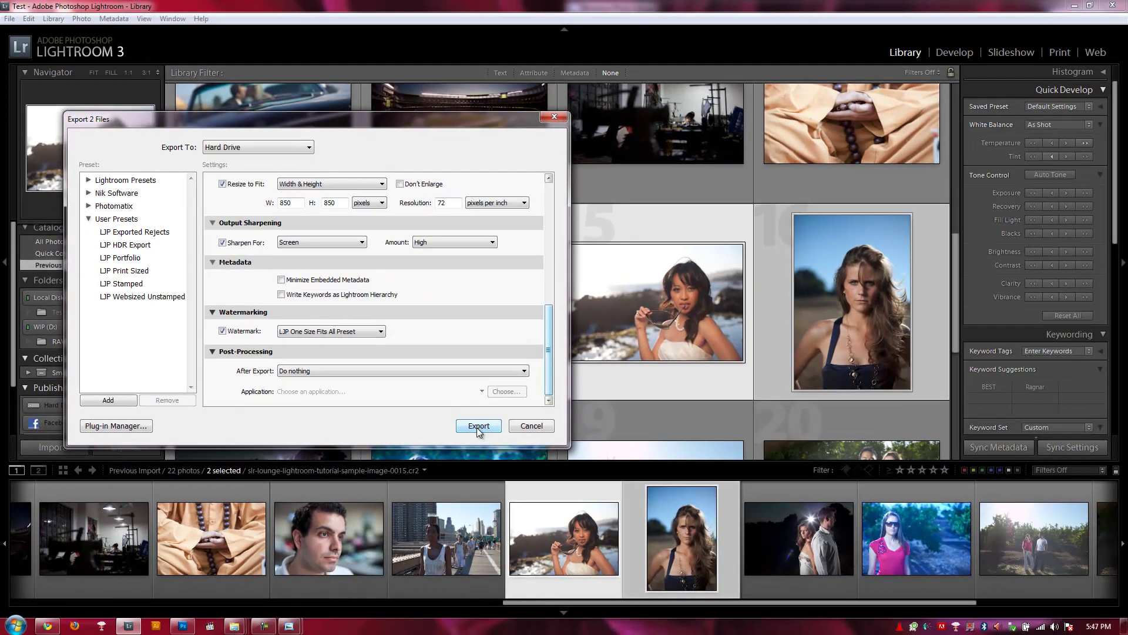
pyautogui.click(478, 426)
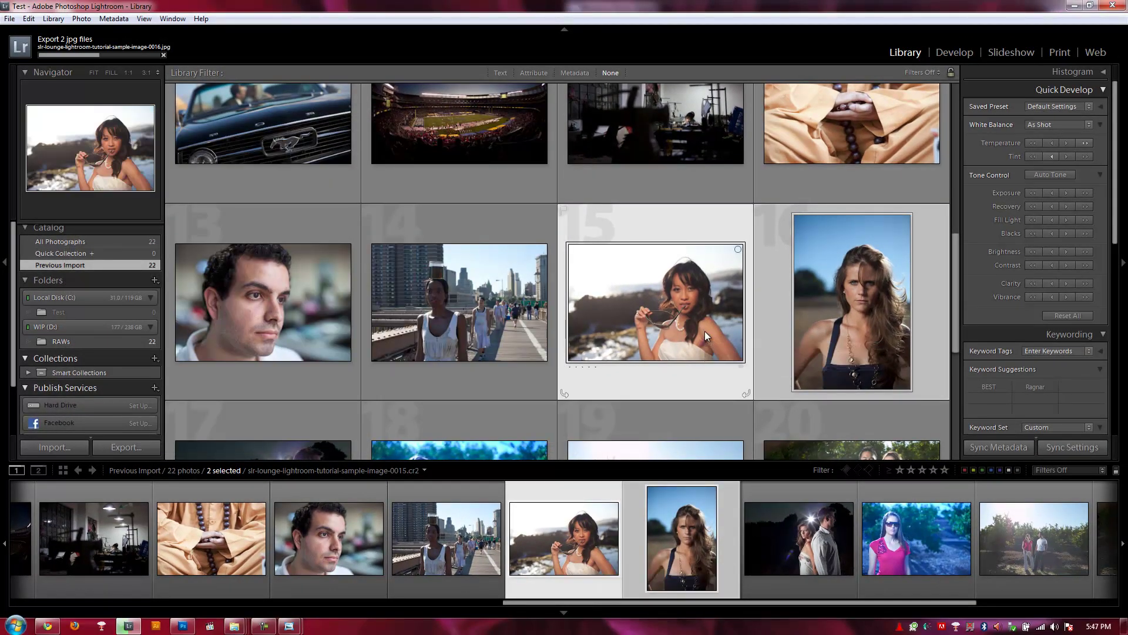
pyautogui.click(1091, 5)
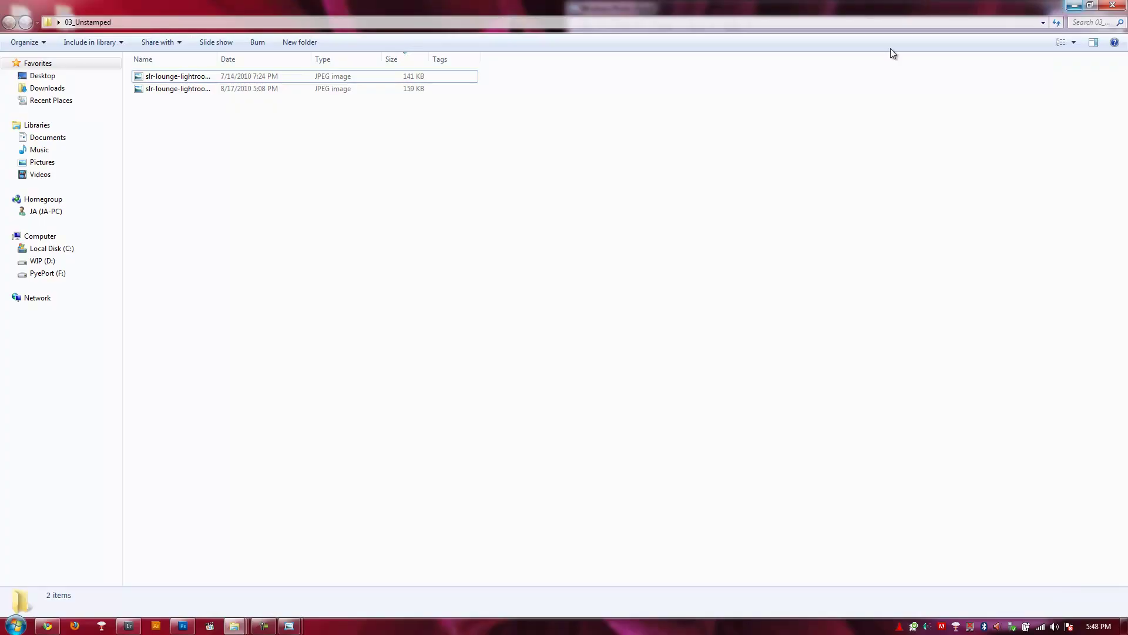
pyautogui.doubleClick(252, 78)
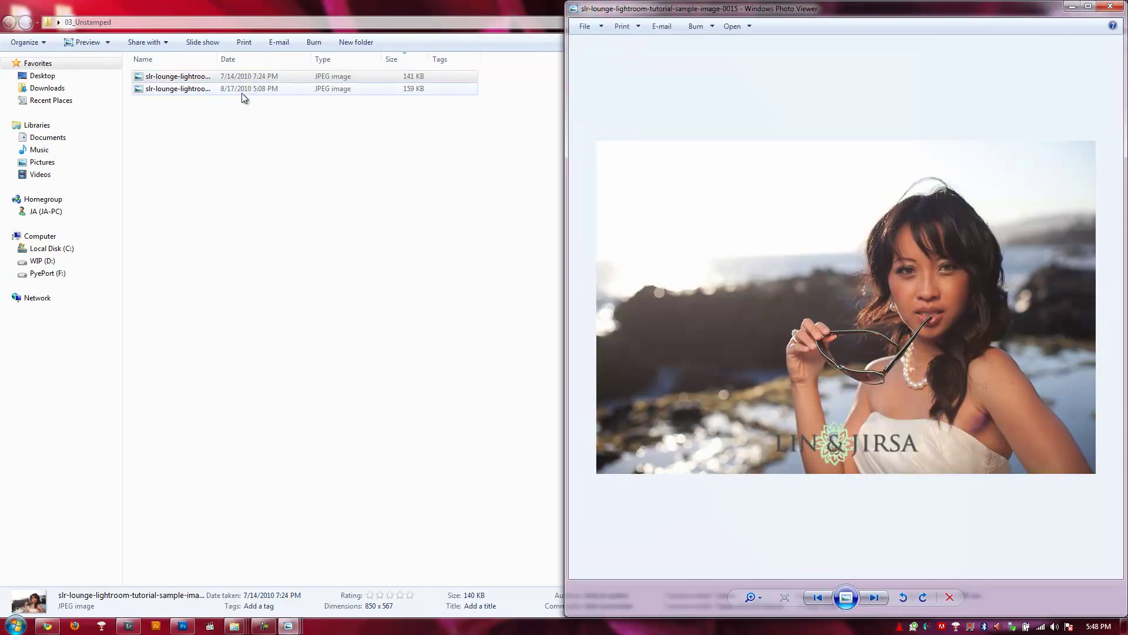
pyautogui.doubleClick(243, 90)
pyautogui.moveTo(874, 15); pyautogui.dragTo(1, 17)
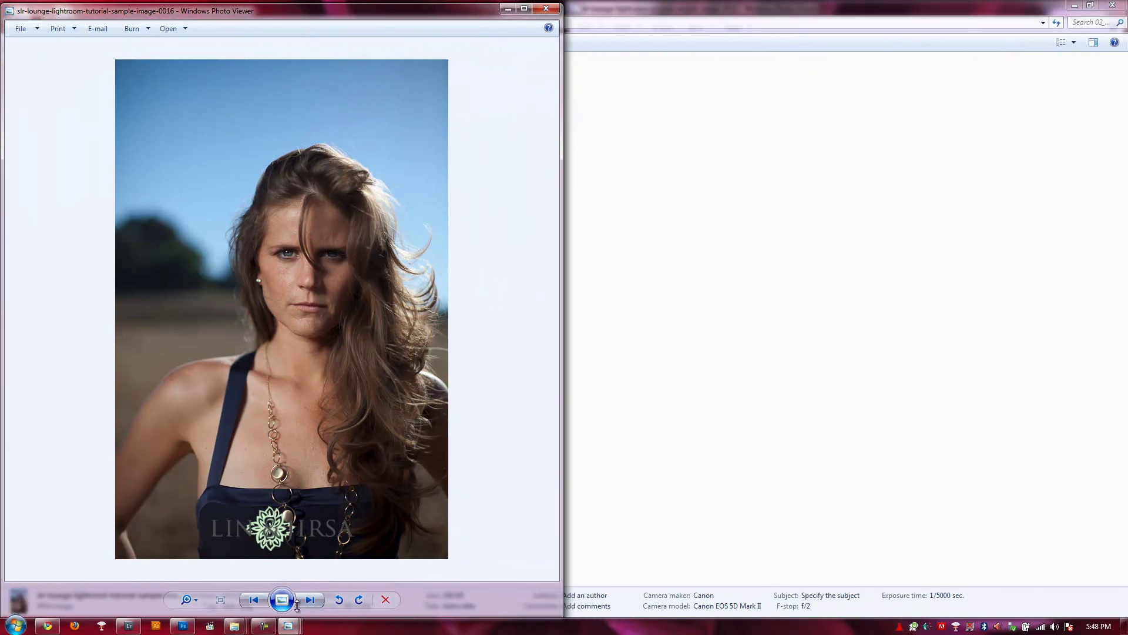
pyautogui.moveTo(287, 626)
pyautogui.click(367, 561)
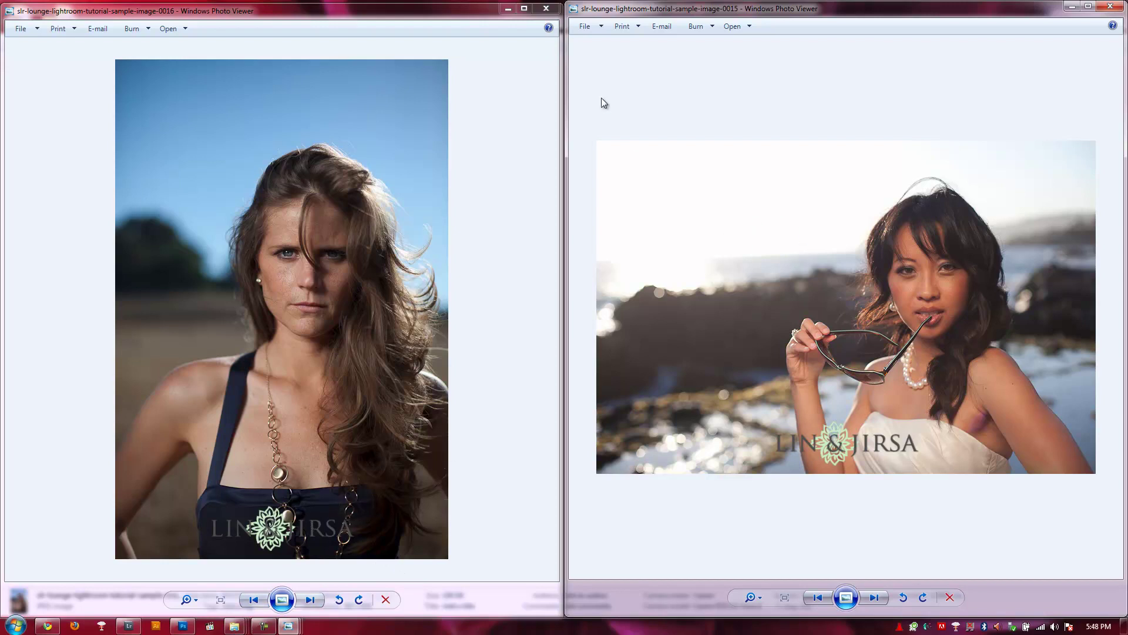
pyautogui.click(548, 12)
pyautogui.click(365, 469)
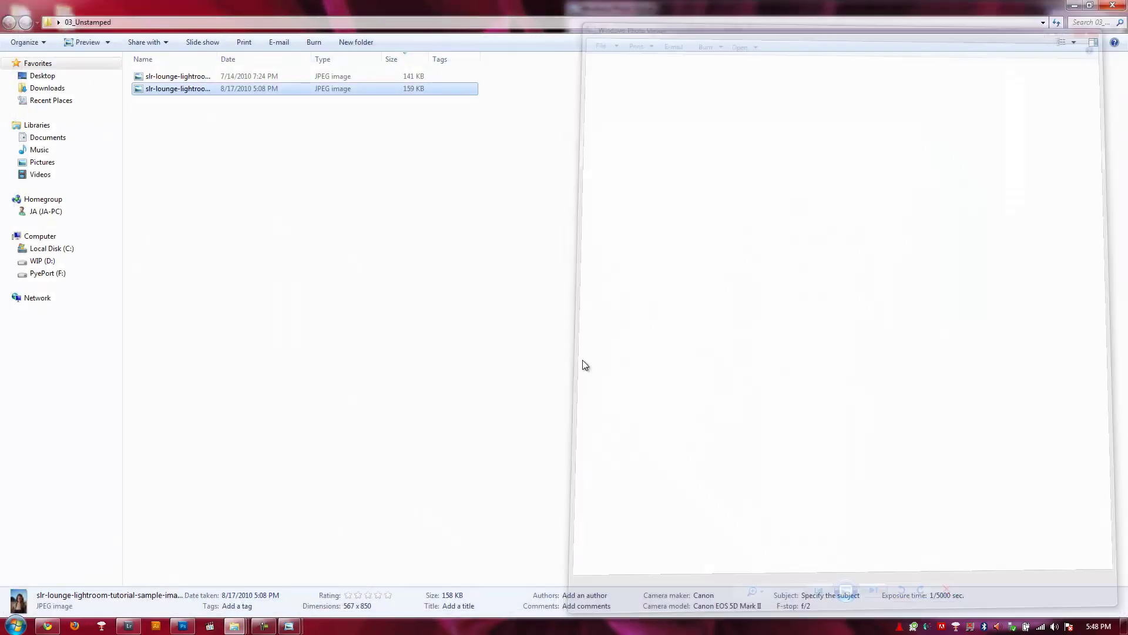